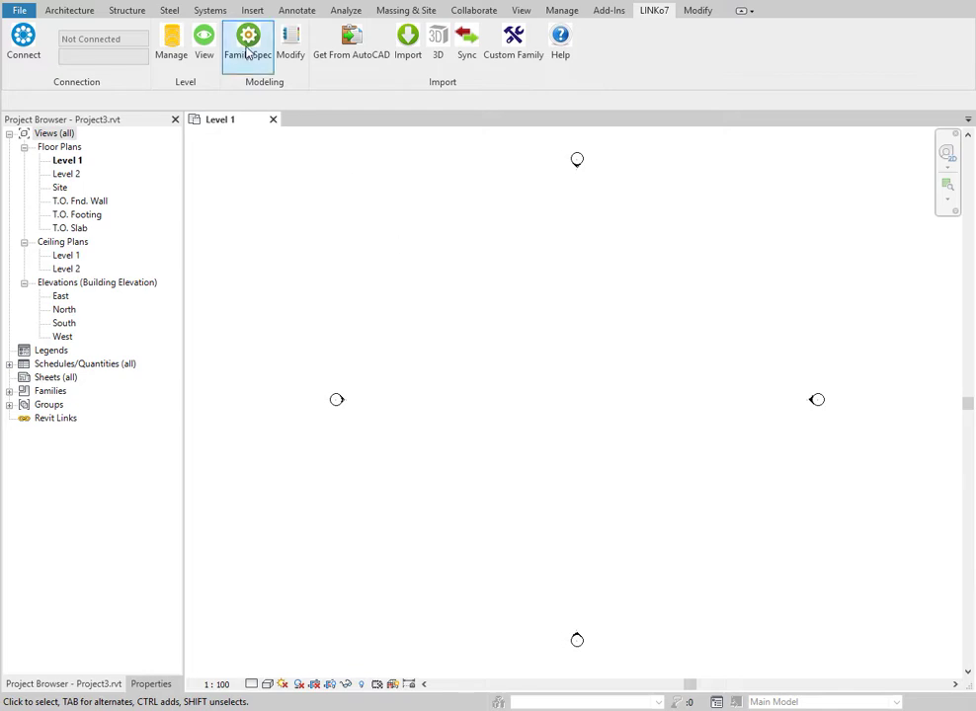
- Open the Family Spec tool, list the system wall types and enlarge the area showing the types
{"action": "left_click", "coordinate": [248, 55]}
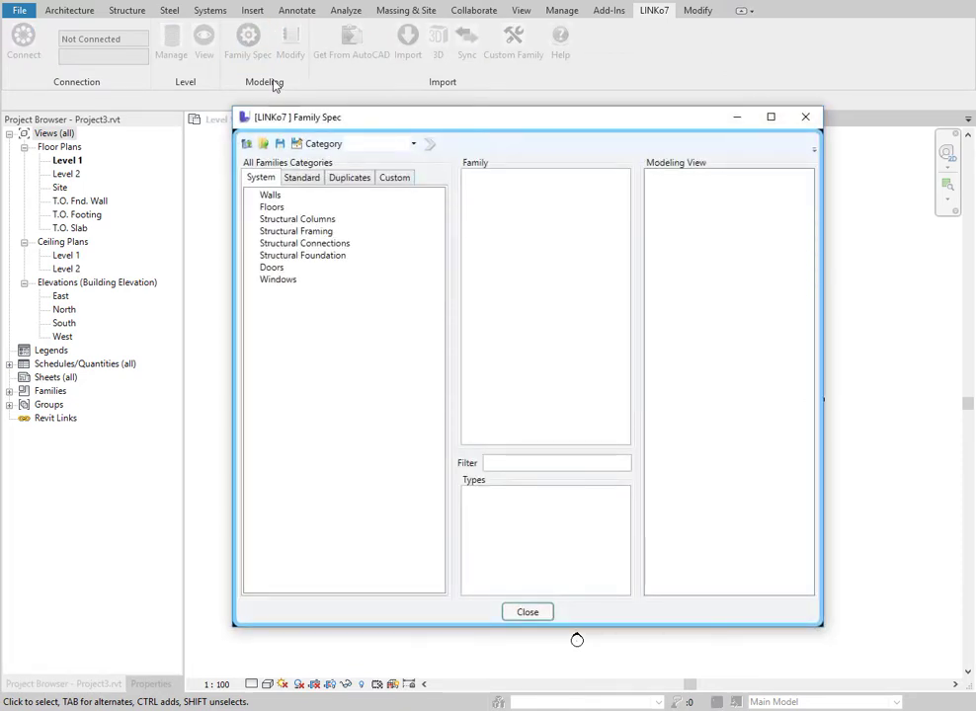
{"action": "left_click_drag", "start_coordinate": [481, 125], "coordinate": [419, 107]}
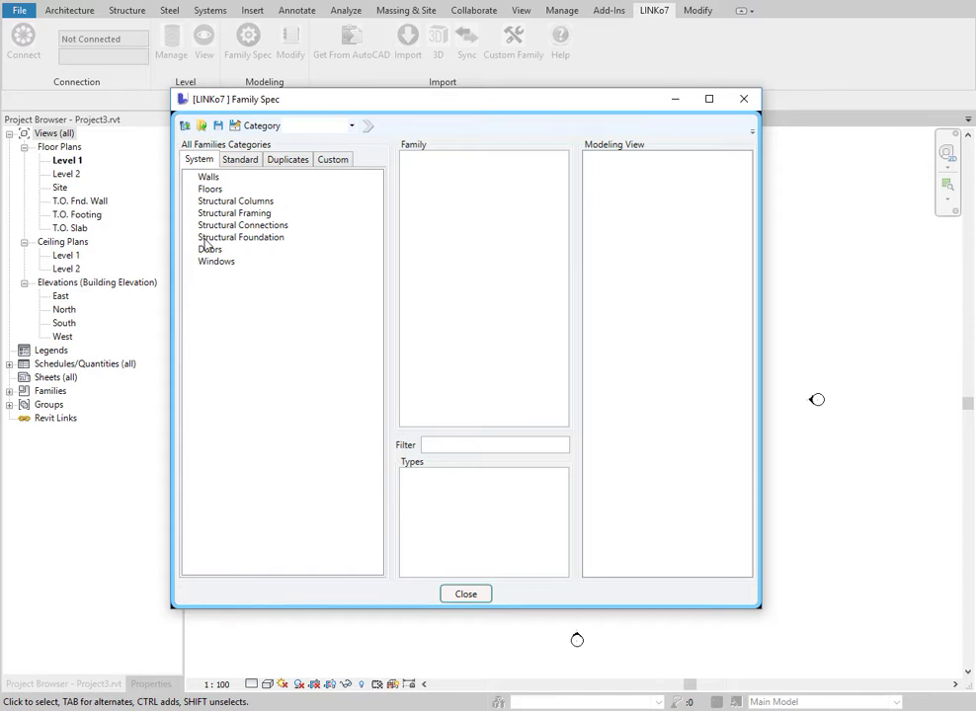
{"action": "left_click", "coordinate": [208, 177]}
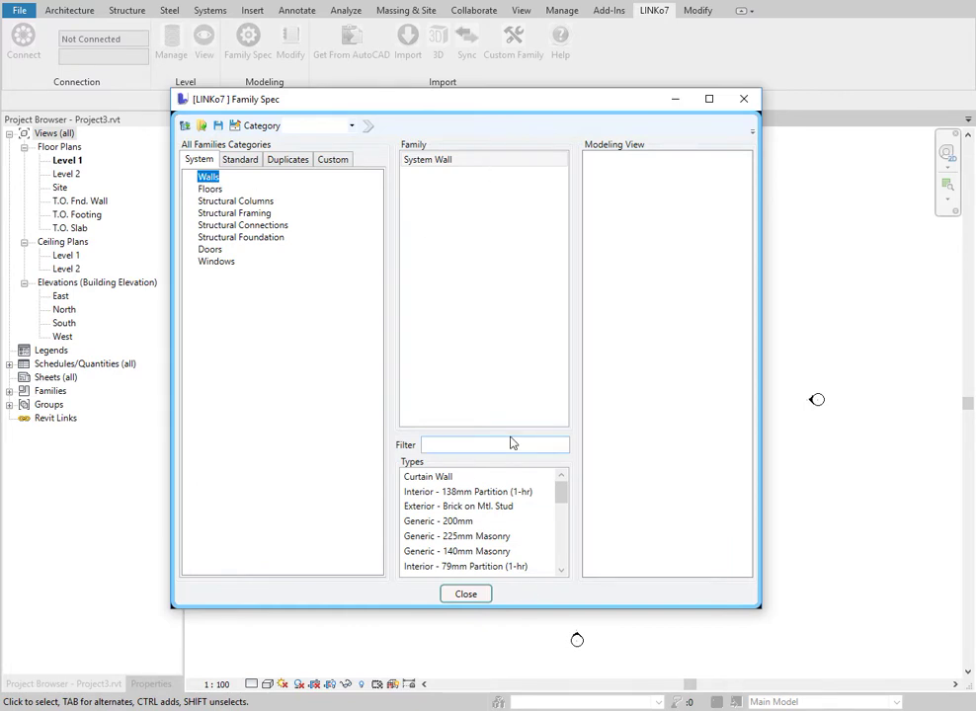
{"action": "left_click_drag", "start_coordinate": [510, 432], "coordinate": [492, 286]}
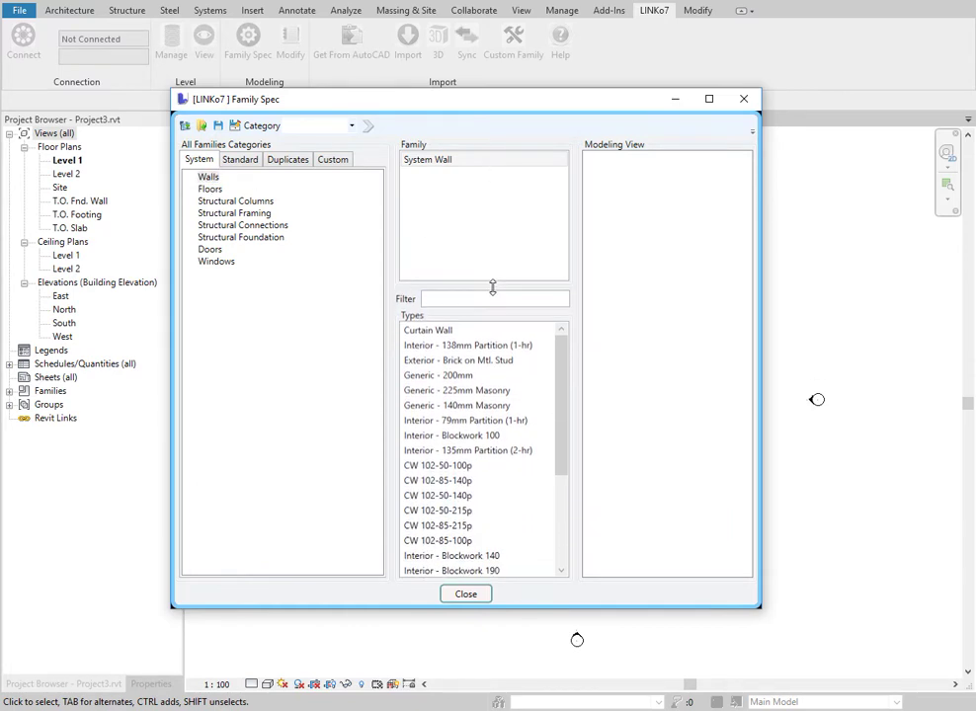
- Review the types offered by the system Floors, Structural Columns, Framing, Connections, Foundation, Doors and Windows categories
{"action": "left_click", "coordinate": [212, 189]}
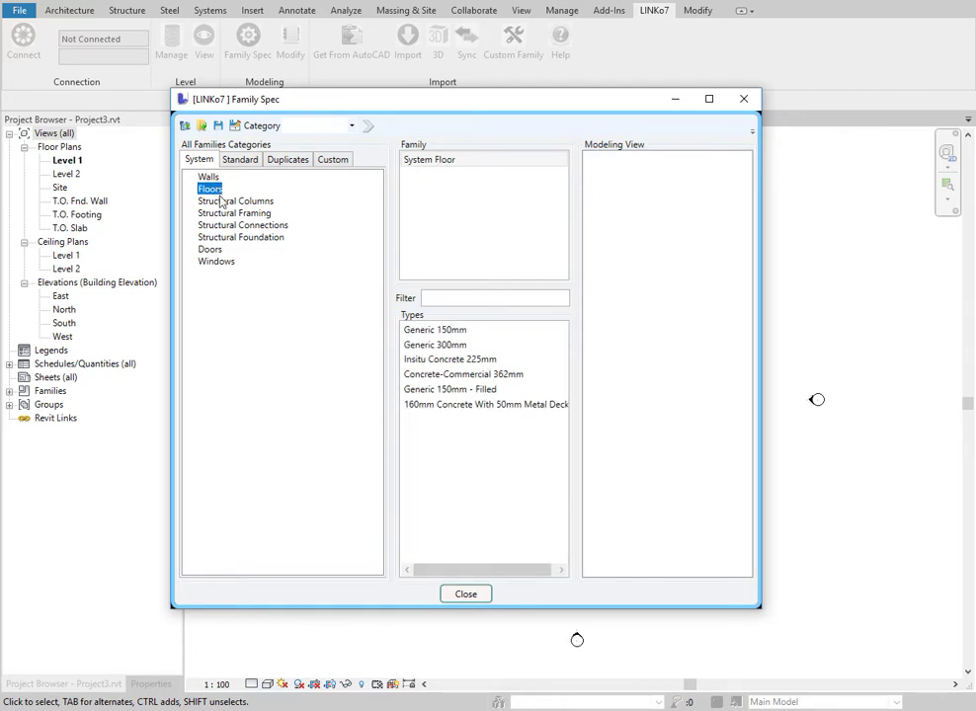
{"action": "left_click", "coordinate": [241, 204]}
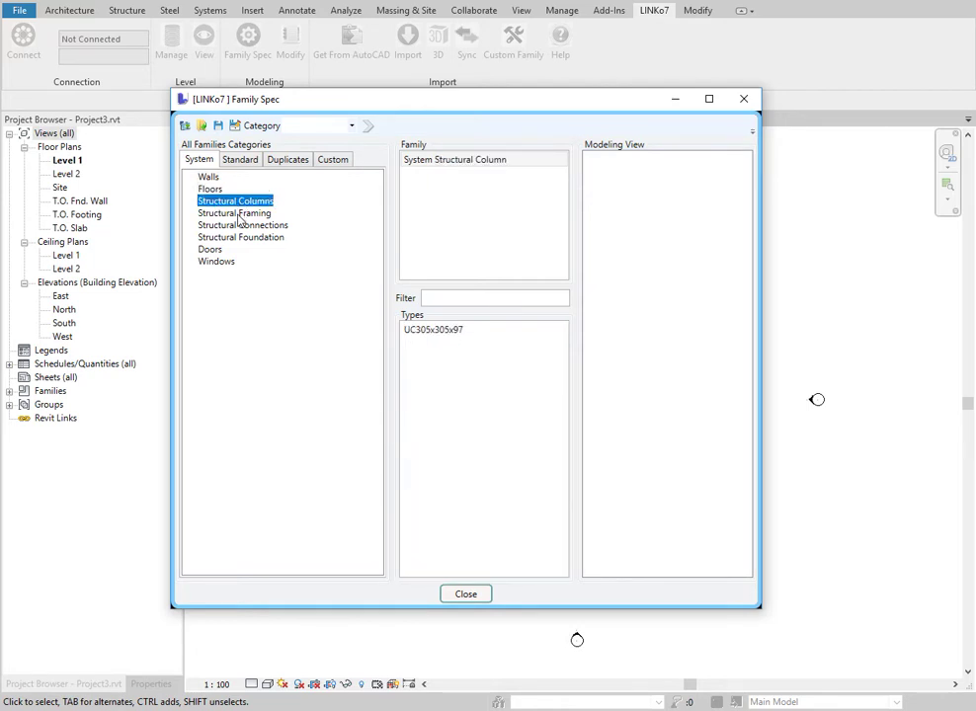
{"action": "left_click", "coordinate": [241, 213]}
{"action": "left_click", "coordinate": [241, 225]}
{"action": "left_click", "coordinate": [240, 238]}
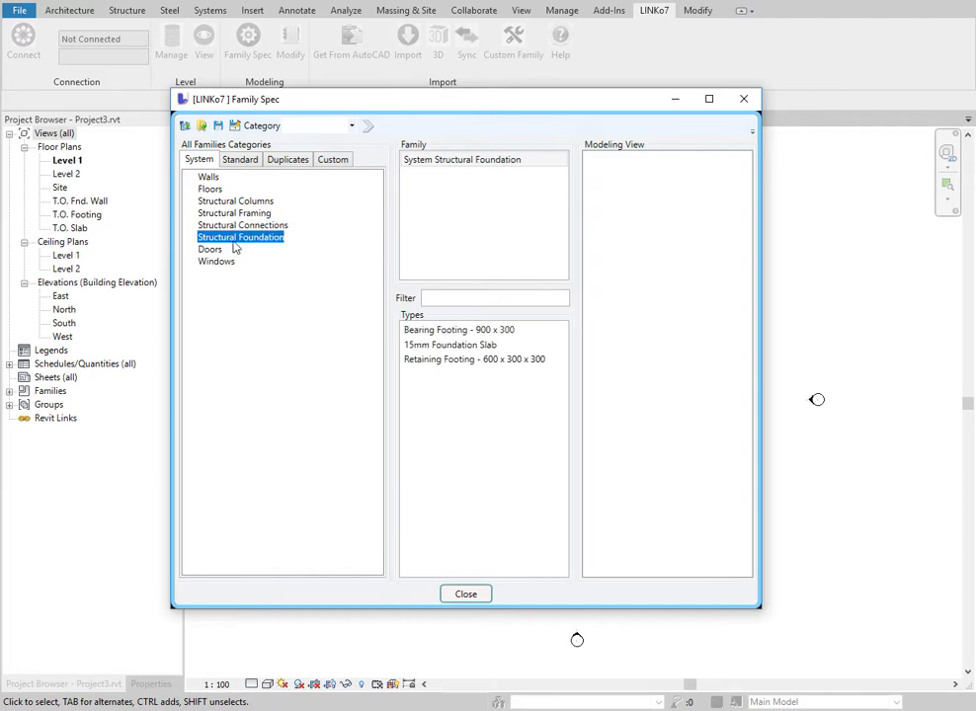
{"action": "left_click", "coordinate": [237, 250]}
{"action": "left_click", "coordinate": [233, 262]}
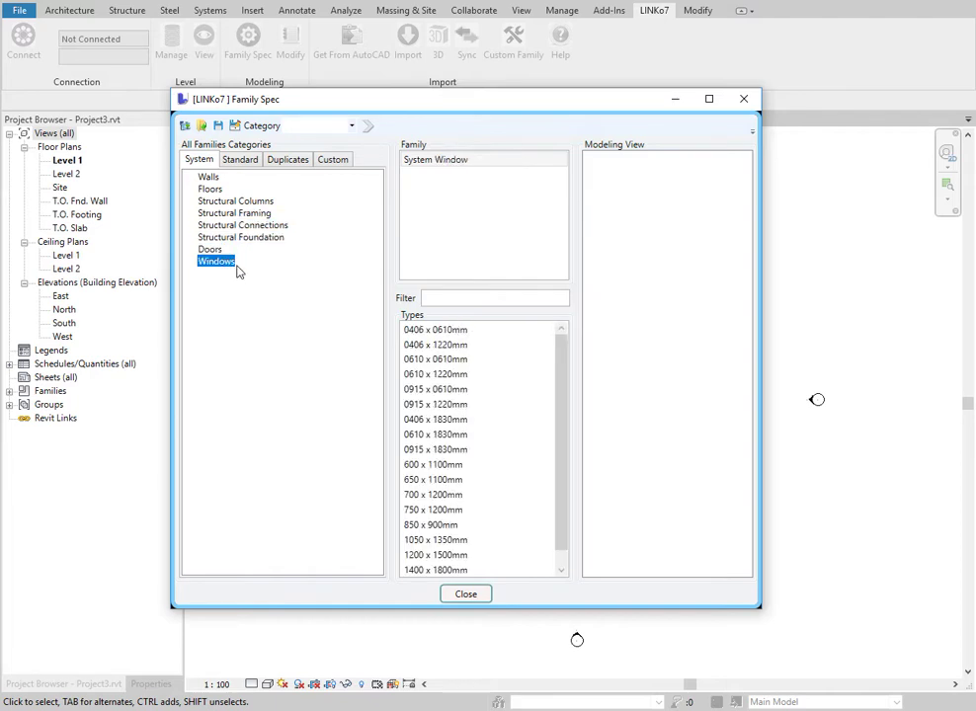
- Examine the standard US Imperial and US Metric family categories, as well as the Duplicates and Custom collections
{"action": "left_click", "coordinate": [241, 164]}
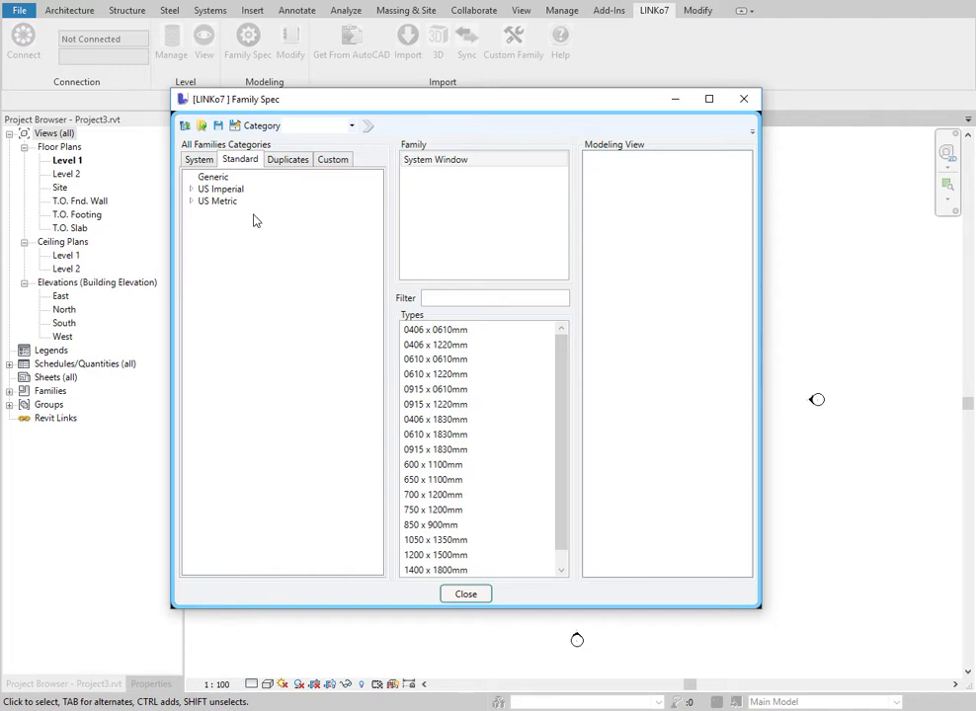
{"action": "left_click", "coordinate": [192, 189]}
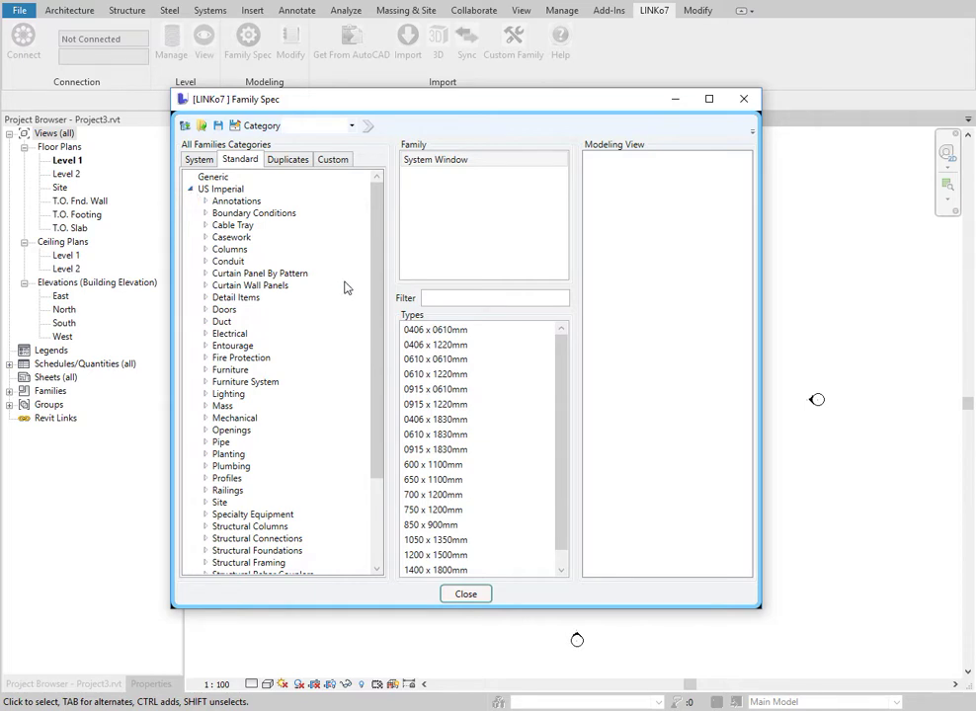
{"action": "scroll", "coordinate": [383, 338], "scroll_direction": "down", "scroll_amount": 3}
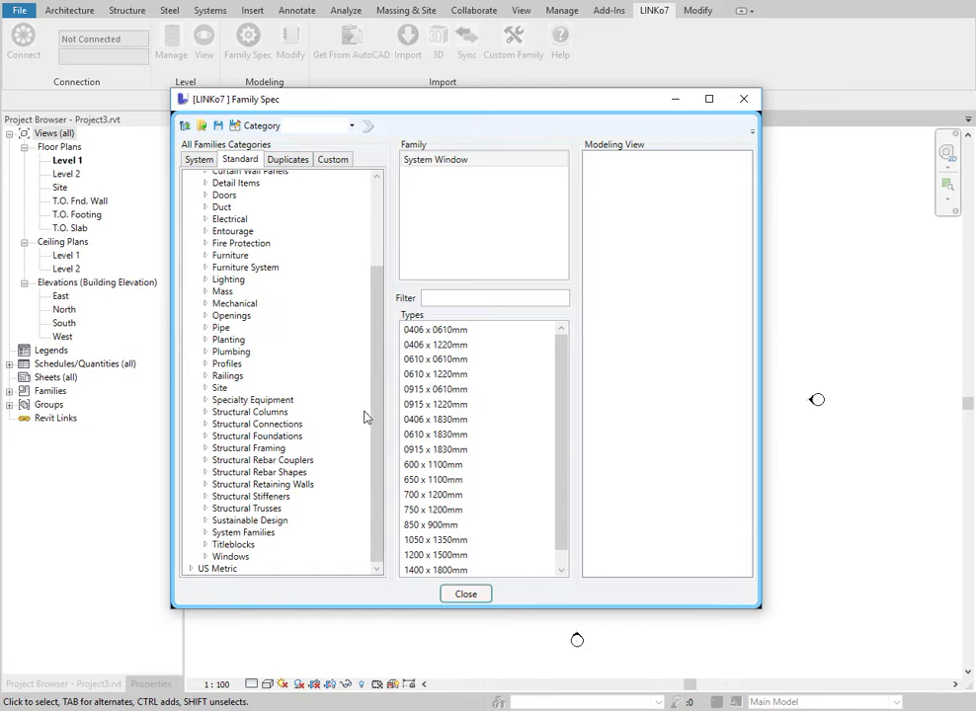
{"action": "scroll", "coordinate": [379, 326], "scroll_direction": "up", "scroll_amount": 4}
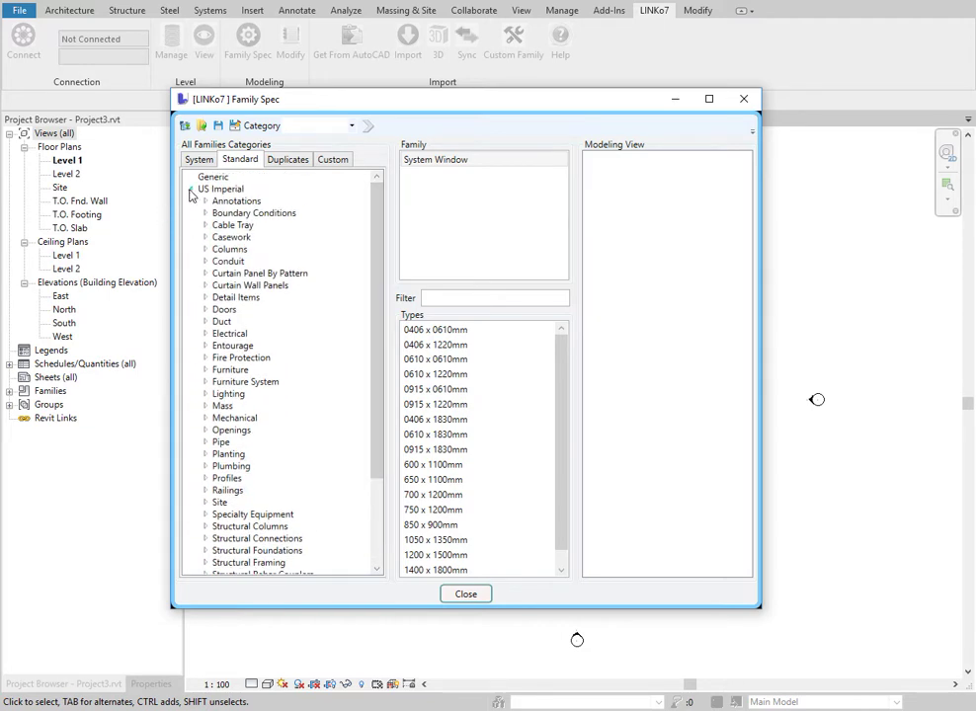
{"action": "left_click", "coordinate": [191, 189]}
{"action": "left_click", "coordinate": [190, 201]}
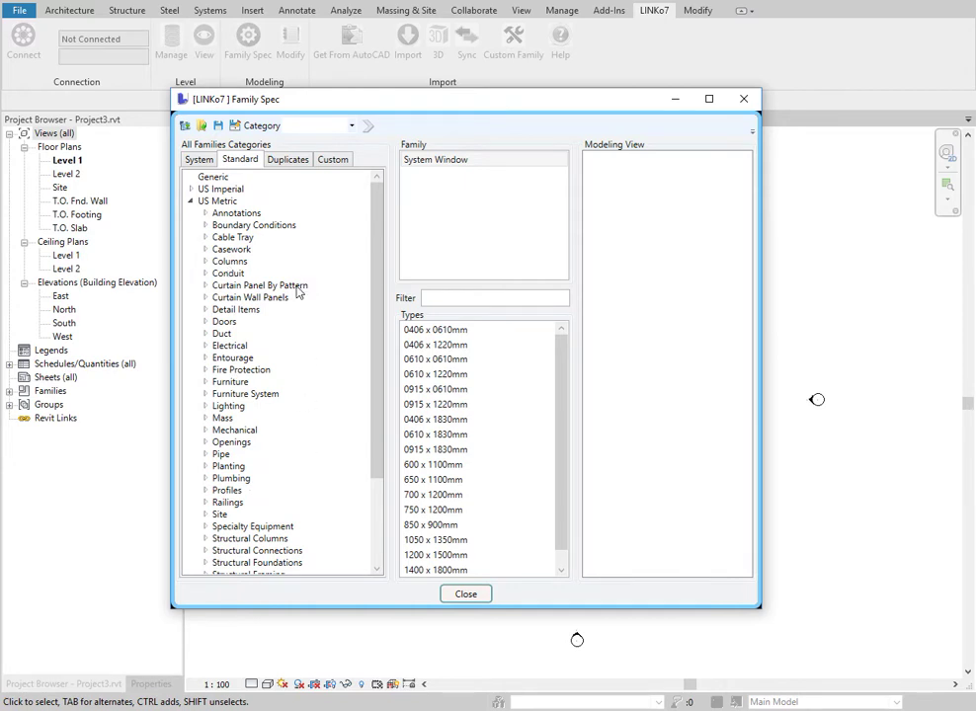
{"action": "left_click", "coordinate": [194, 202]}
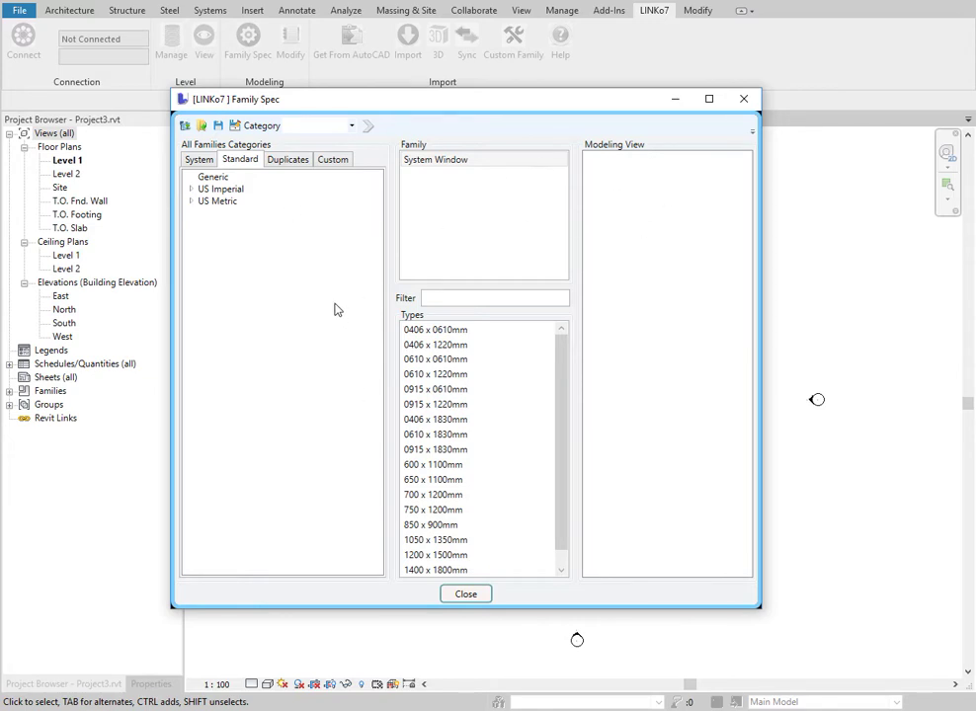
{"action": "left_click", "coordinate": [284, 160]}
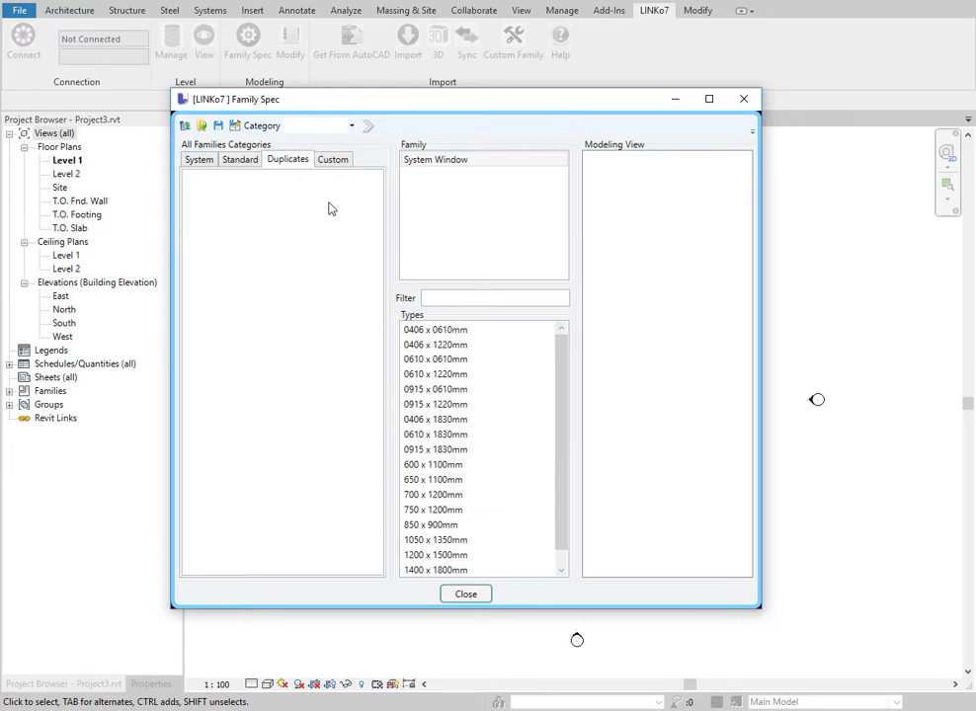
{"action": "left_click", "coordinate": [339, 162]}
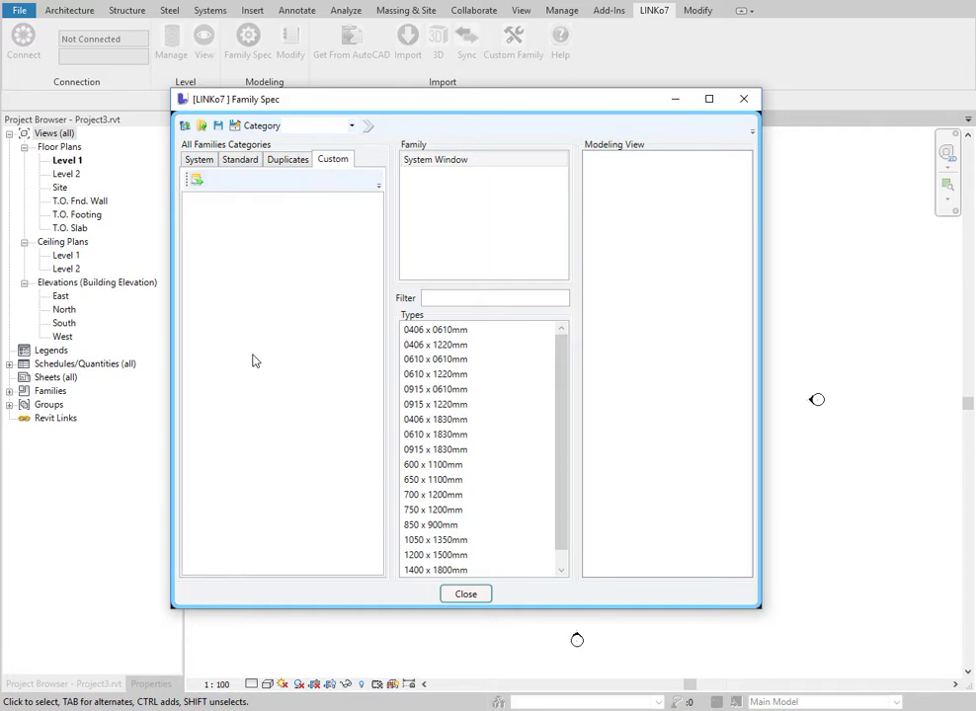
- Return to the system families and create a new modeling view named TestApec
{"action": "left_click", "coordinate": [200, 162]}
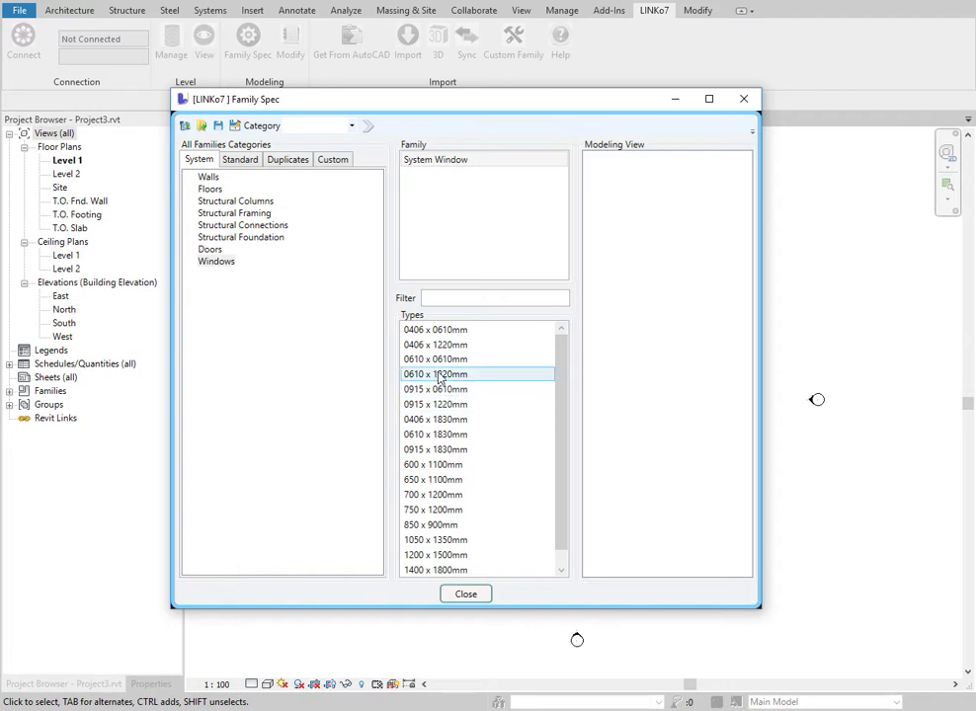
{"action": "left_click", "coordinate": [183, 126]}
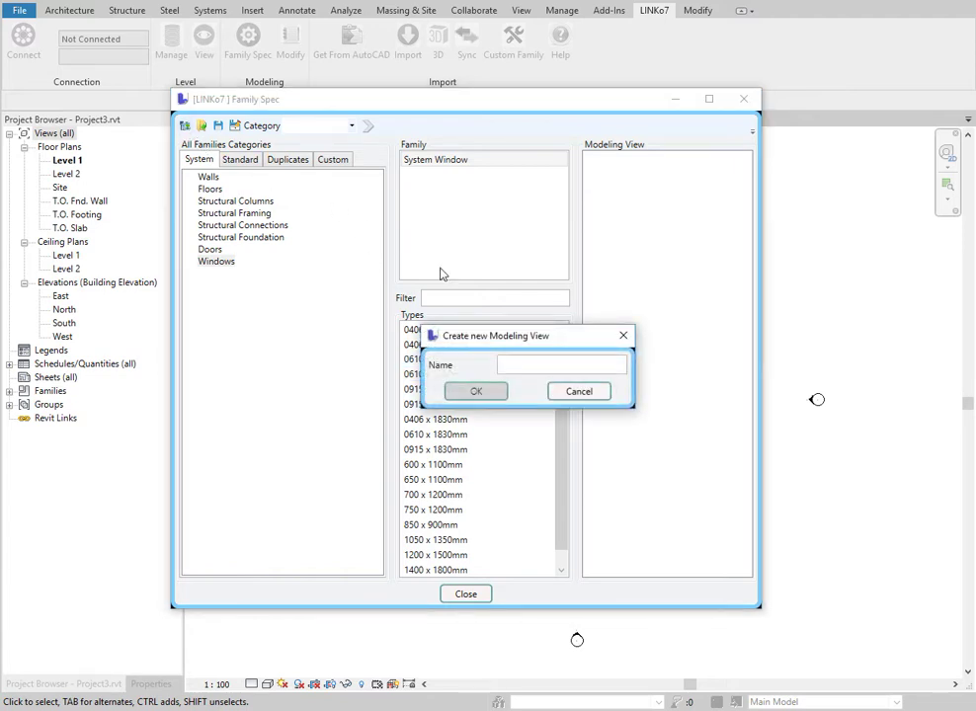
{"action": "left_click", "coordinate": [534, 360]}
{"action": "type", "text": "TestApec"}
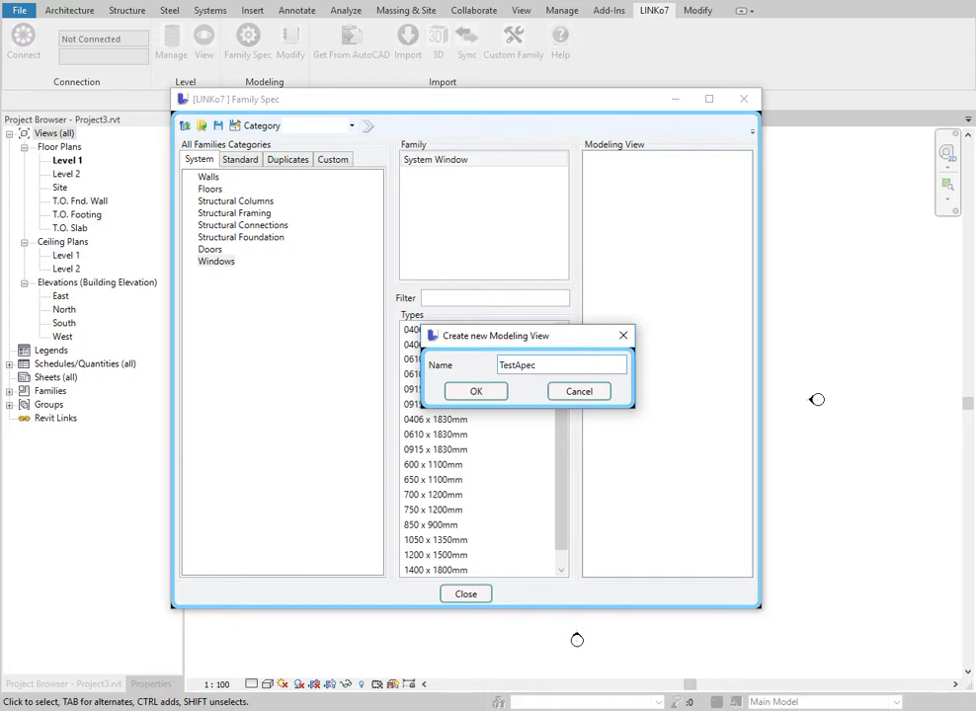
{"action": "left_click", "coordinate": [486, 394]}
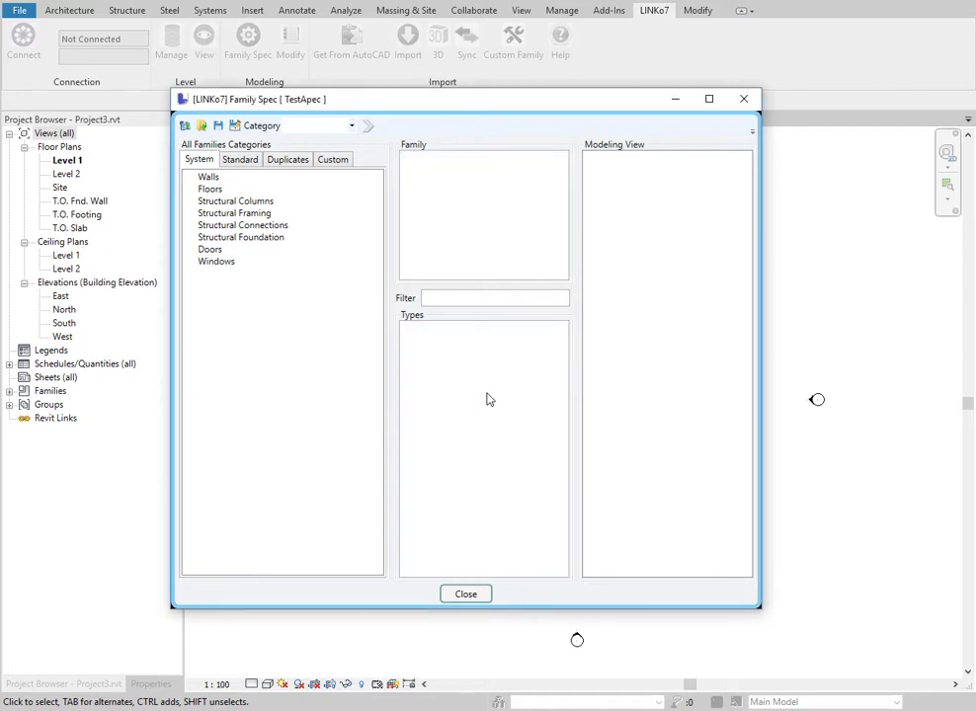
- Add the System Wall family to the modeling view with the types Interior - 138mm Partition (1-hr), Exterior - Brick on Mtl. Stud and Generic - 200mm
{"action": "left_click", "coordinate": [206, 178]}
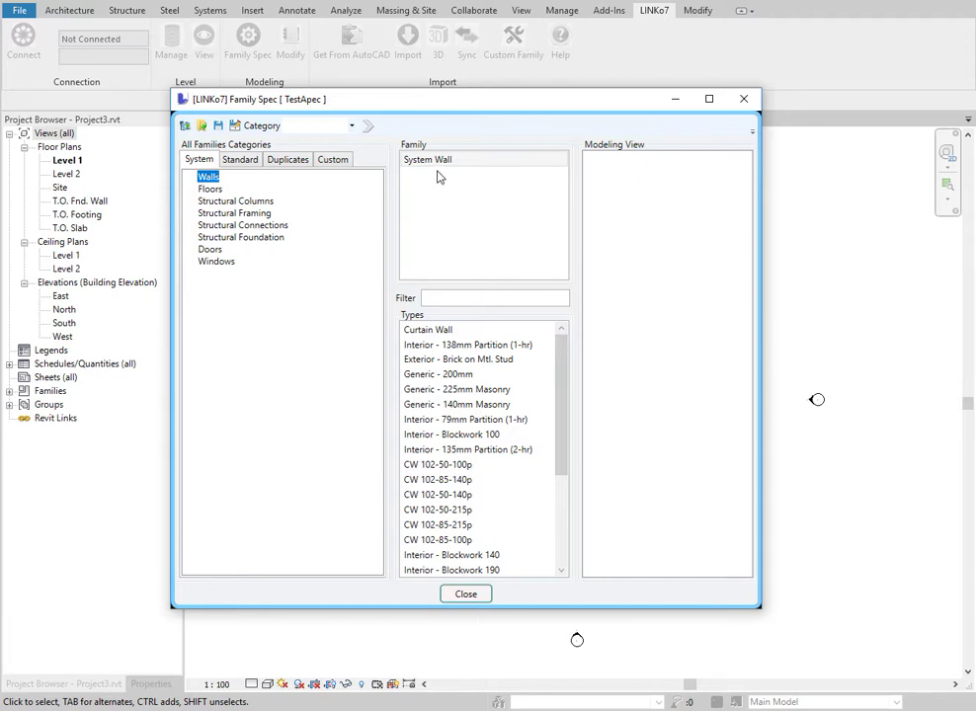
{"action": "left_click_drag", "start_coordinate": [434, 163], "coordinate": [619, 175]}
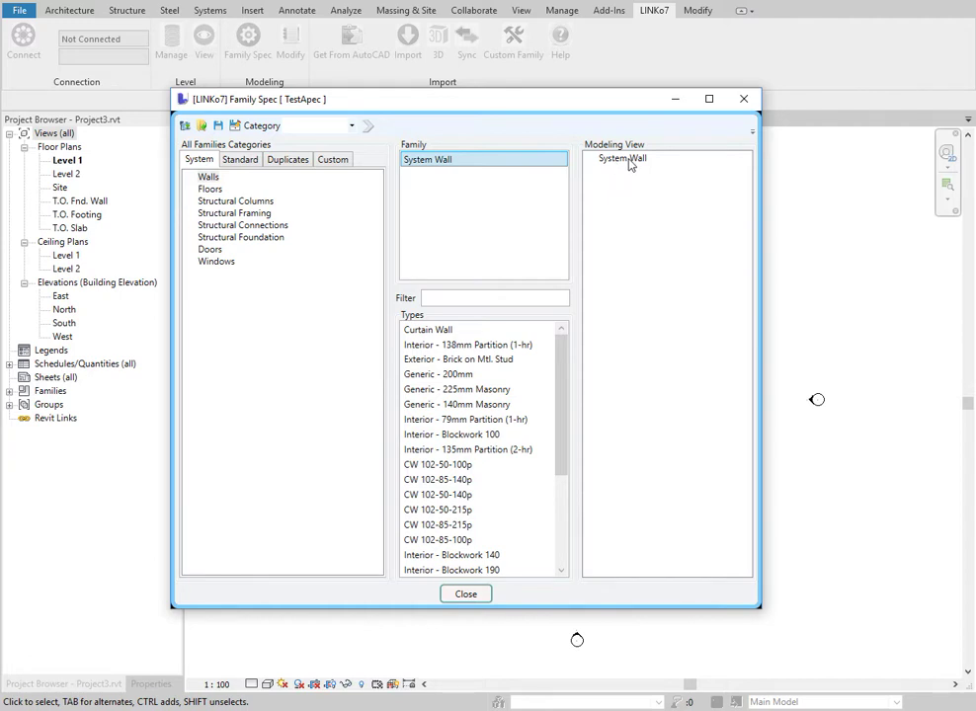
{"action": "left_click_drag", "start_coordinate": [534, 345], "coordinate": [626, 168]}
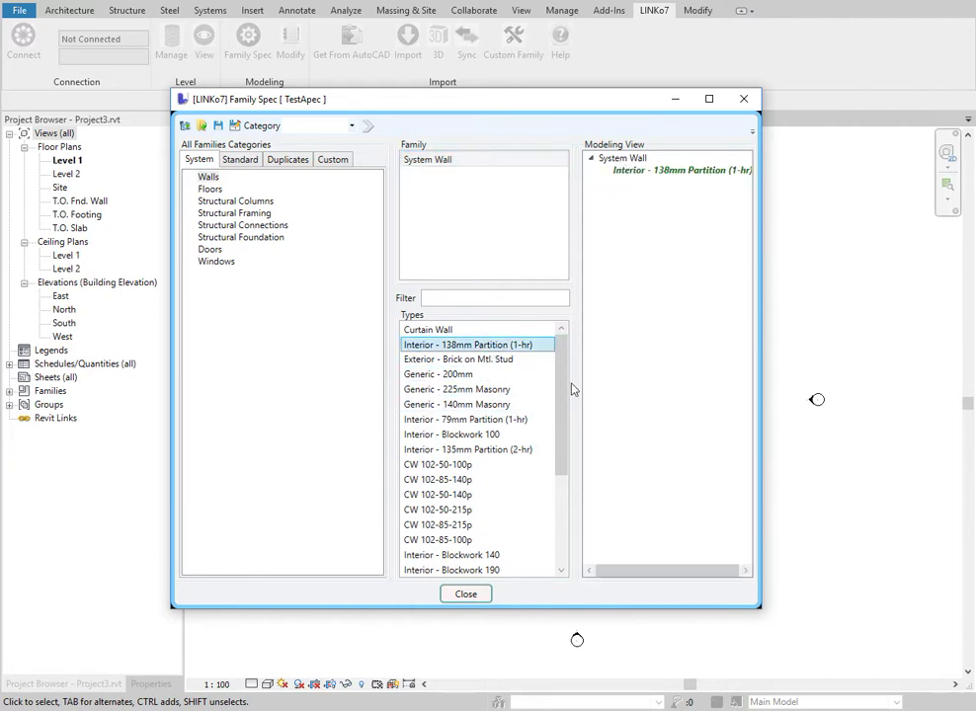
{"action": "left_click", "coordinate": [471, 361]}
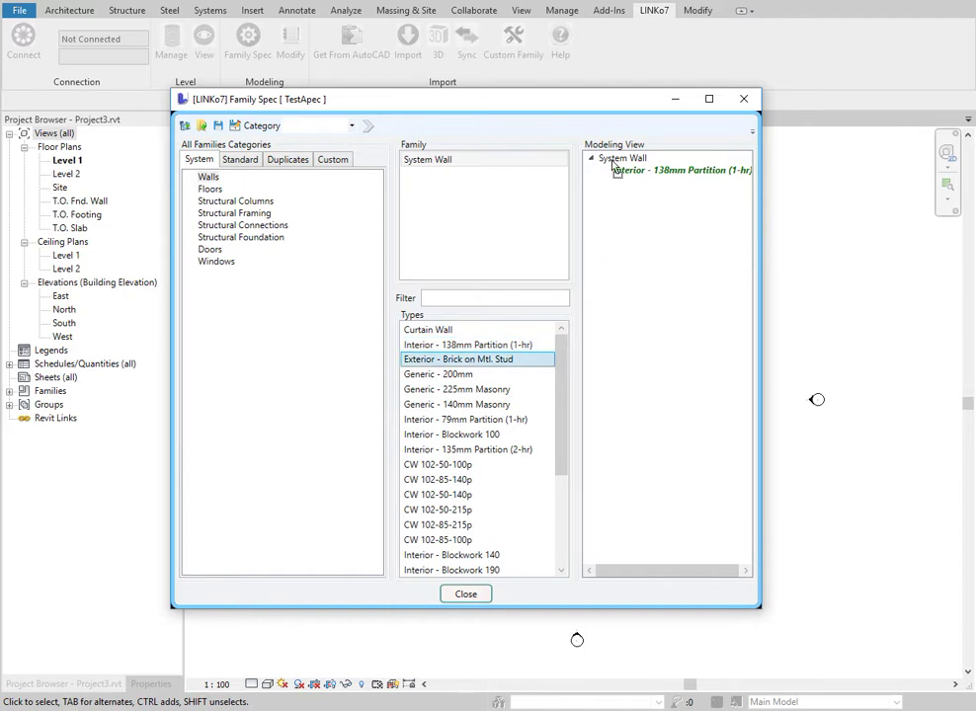
{"action": "left_click_drag", "start_coordinate": [613, 165], "coordinate": [614, 165]}
{"action": "left_click", "coordinate": [484, 371]}
{"action": "left_click_drag", "start_coordinate": [484, 371], "coordinate": [612, 166]}
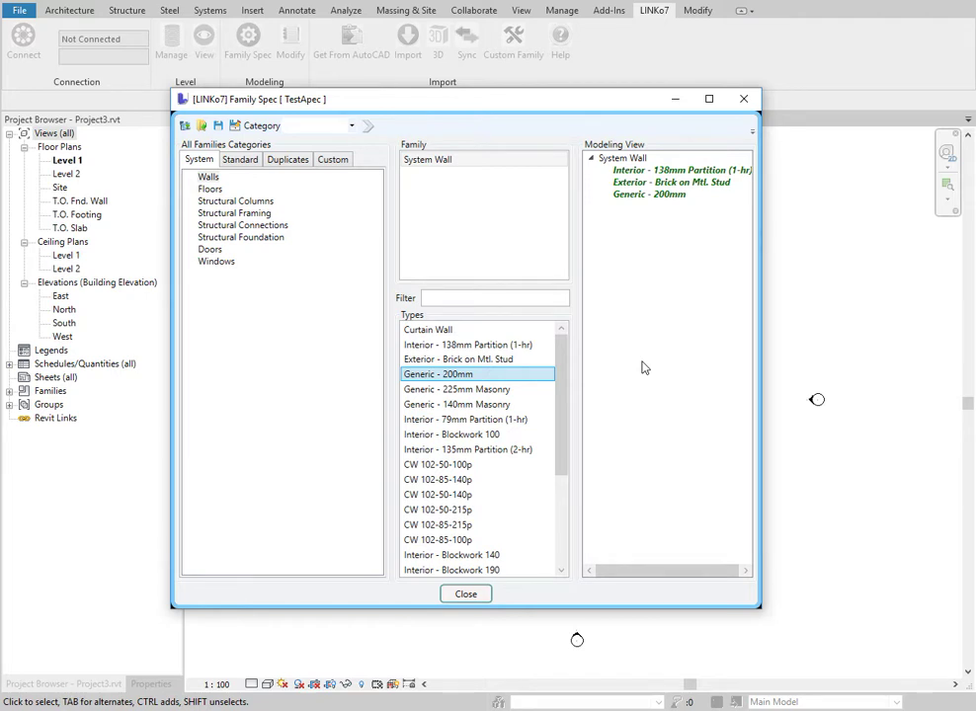
- Add the System Floor family to the modeling view with the types Generic 150mm, Insitu Concrete 225mm and Generic 150mm - Filled
{"action": "left_click", "coordinate": [212, 189]}
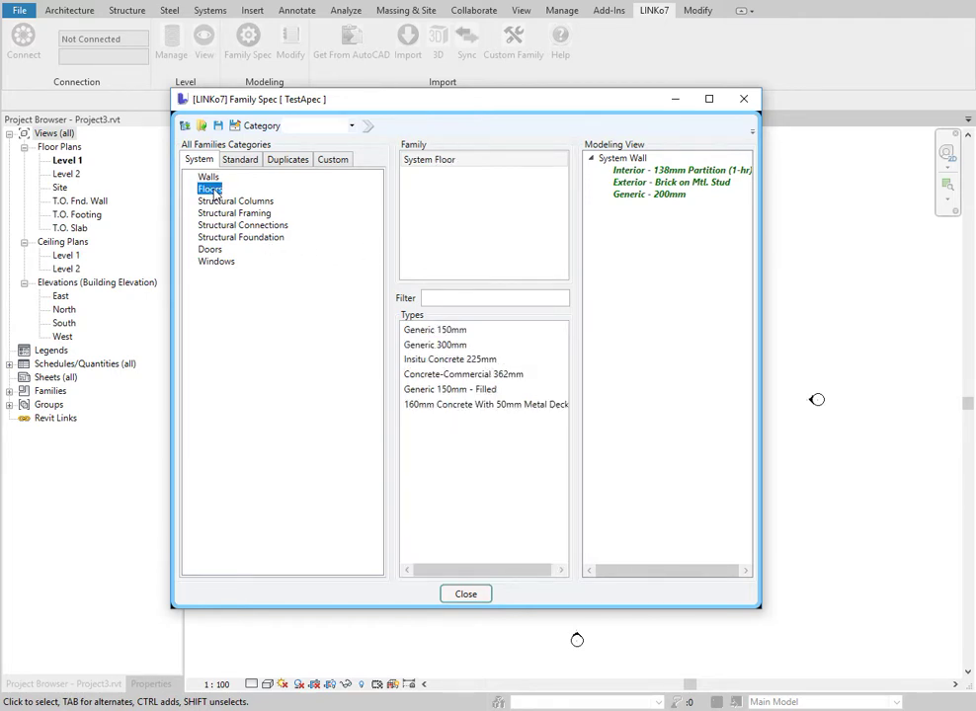
{"action": "left_click", "coordinate": [426, 161]}
{"action": "left_click_drag", "start_coordinate": [611, 226], "coordinate": [612, 229]}
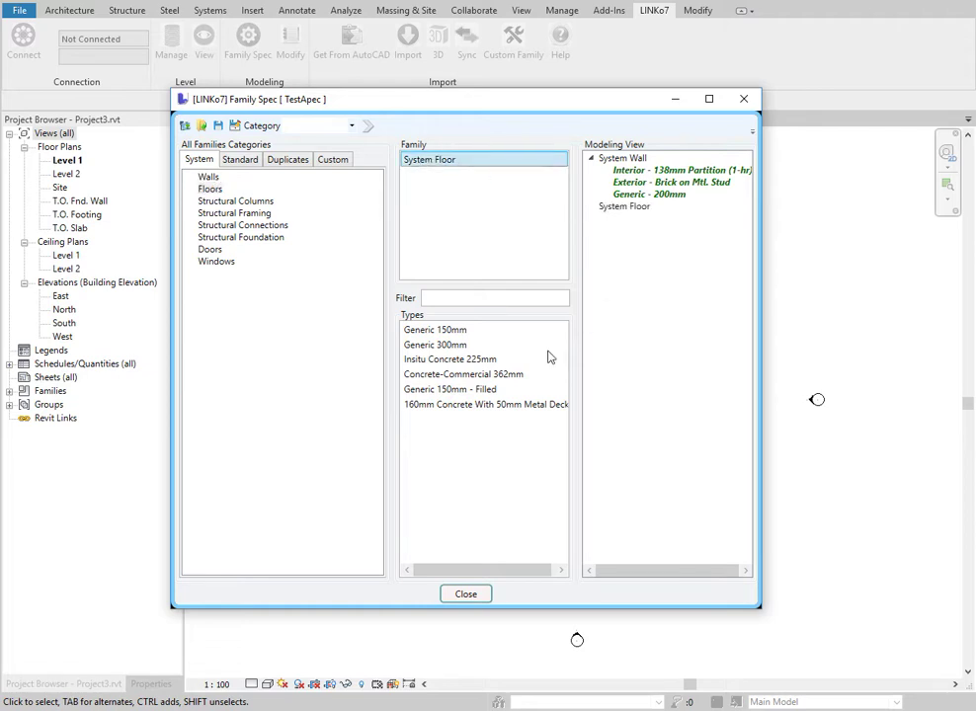
{"action": "left_click_drag", "start_coordinate": [443, 337], "coordinate": [630, 214]}
{"action": "left_click_drag", "start_coordinate": [484, 361], "coordinate": [615, 215]}
{"action": "left_click_drag", "start_coordinate": [478, 394], "coordinate": [606, 212]}
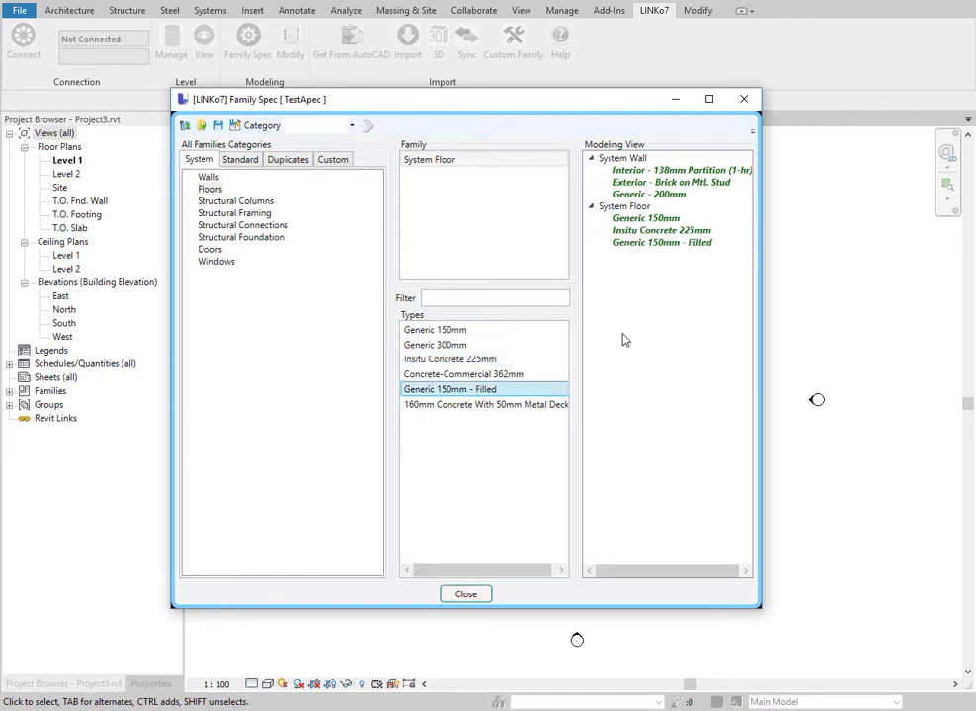
- Add the System Structural Column family and the UC305x305x97 column type to the modeling view
{"action": "left_click", "coordinate": [261, 202]}
{"action": "left_click", "coordinate": [437, 159]}
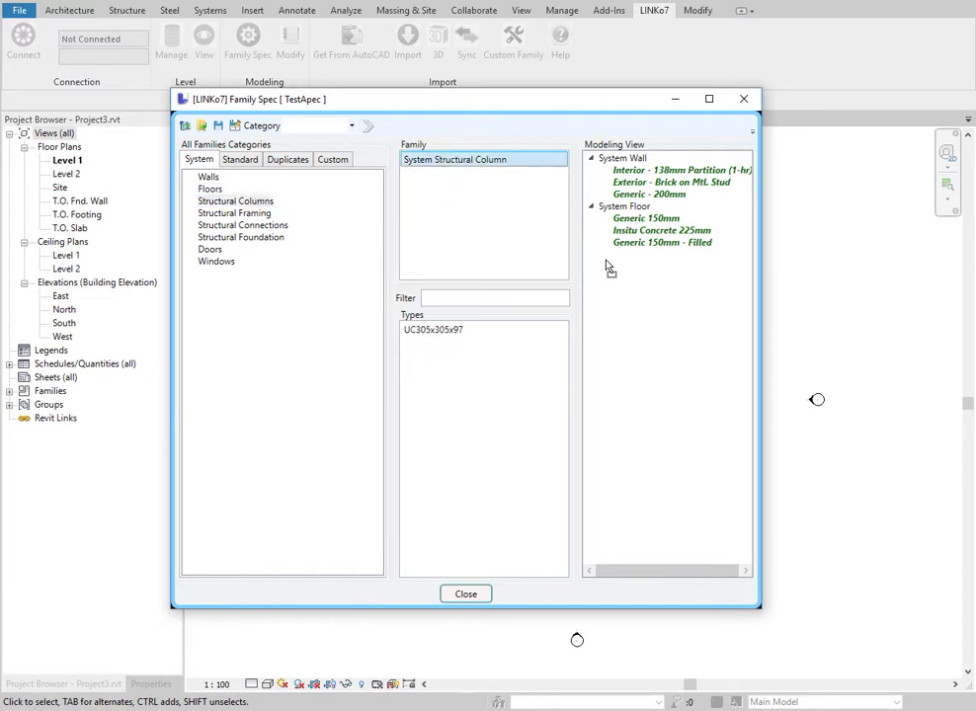
{"action": "left_click_drag", "start_coordinate": [610, 268], "coordinate": [610, 264]}
{"action": "left_click_drag", "start_coordinate": [442, 331], "coordinate": [622, 267]}
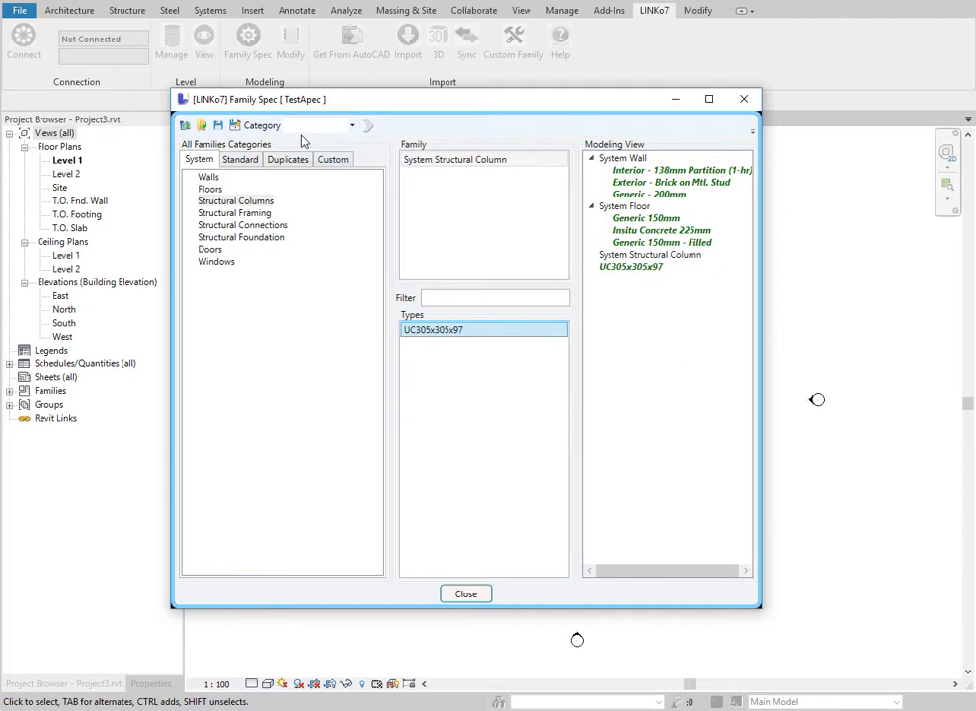
{"action": "left_click", "coordinate": [351, 126]}
{"action": "left_click", "coordinate": [301, 125]}
{"action": "left_click", "coordinate": [250, 243]}
{"action": "left_click", "coordinate": [255, 251]}
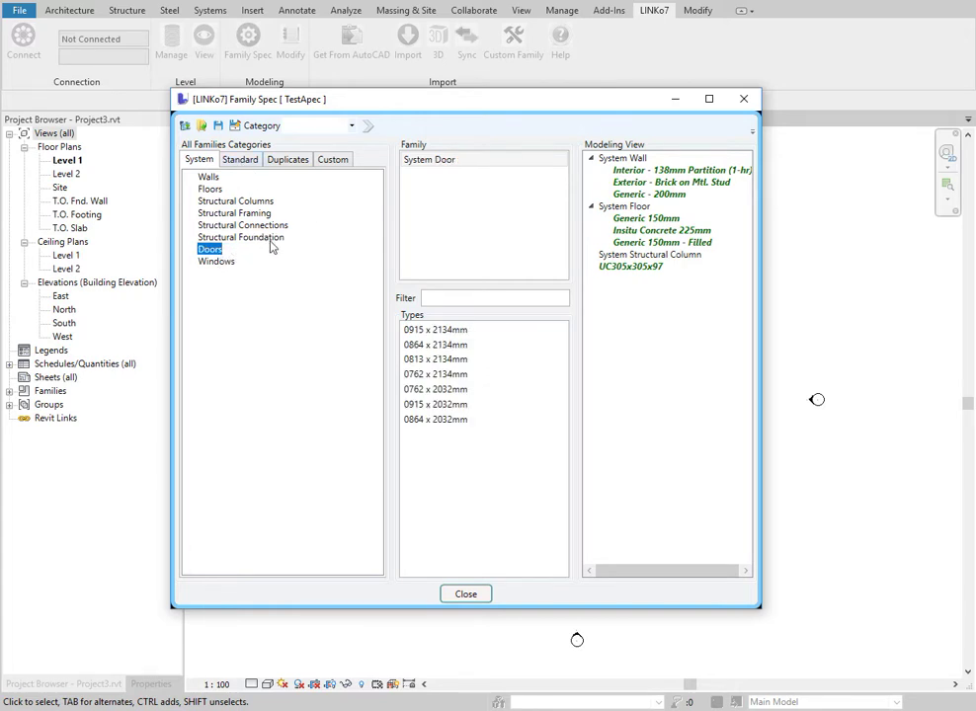
- Add the Concrete category from the US Metric standard structural columns under System Structural Column in the modeling view
{"action": "left_click", "coordinate": [243, 163]}
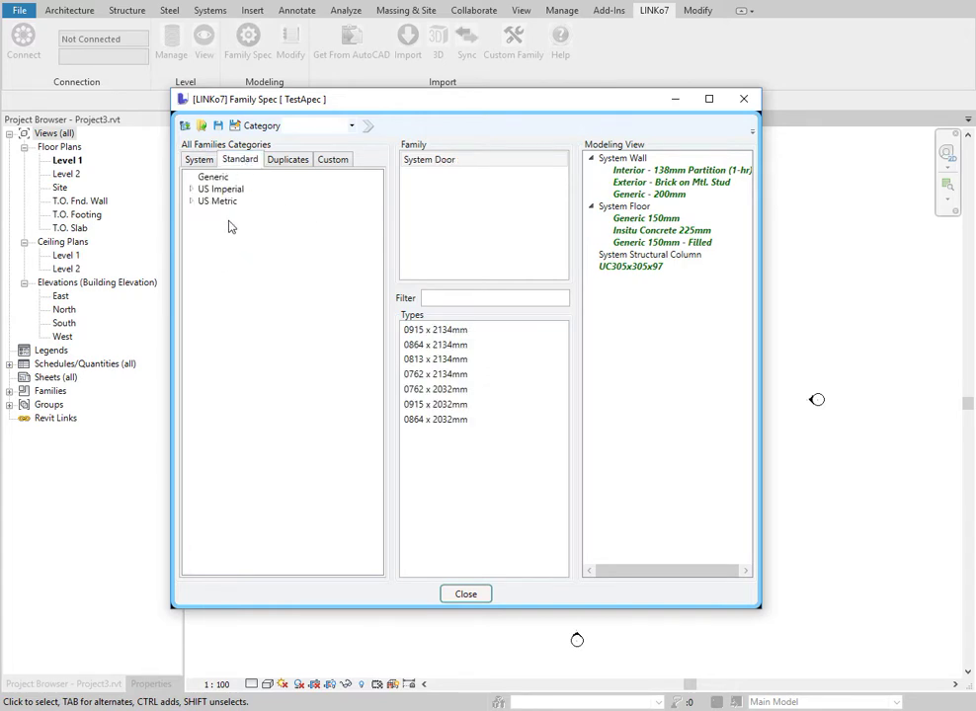
{"action": "left_click", "coordinate": [193, 201]}
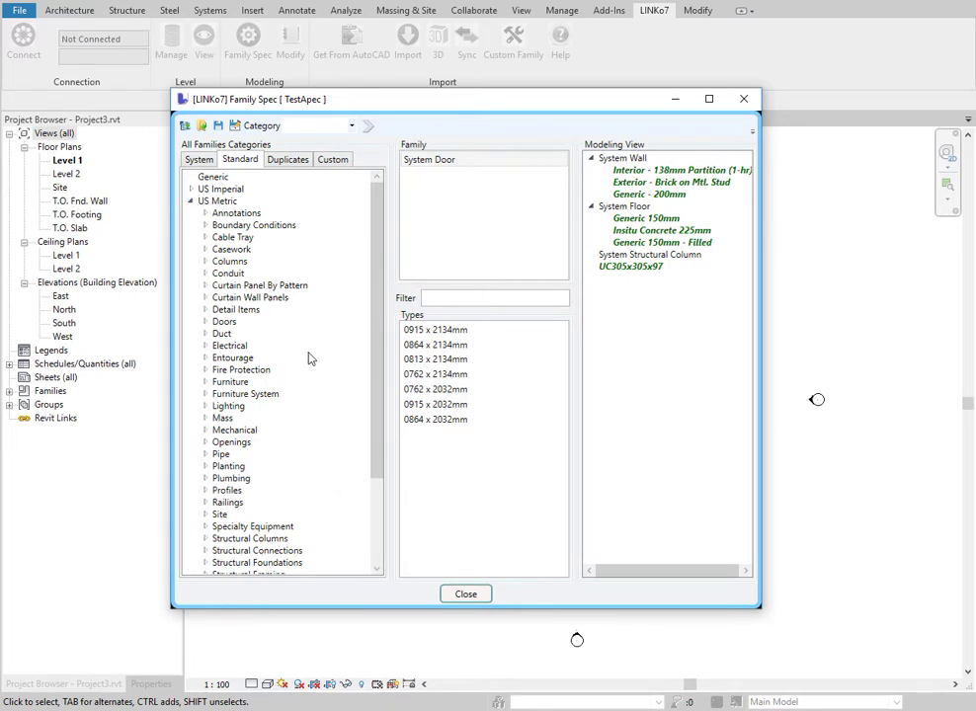
{"action": "scroll", "coordinate": [311, 360], "scroll_direction": "down", "scroll_amount": 3}
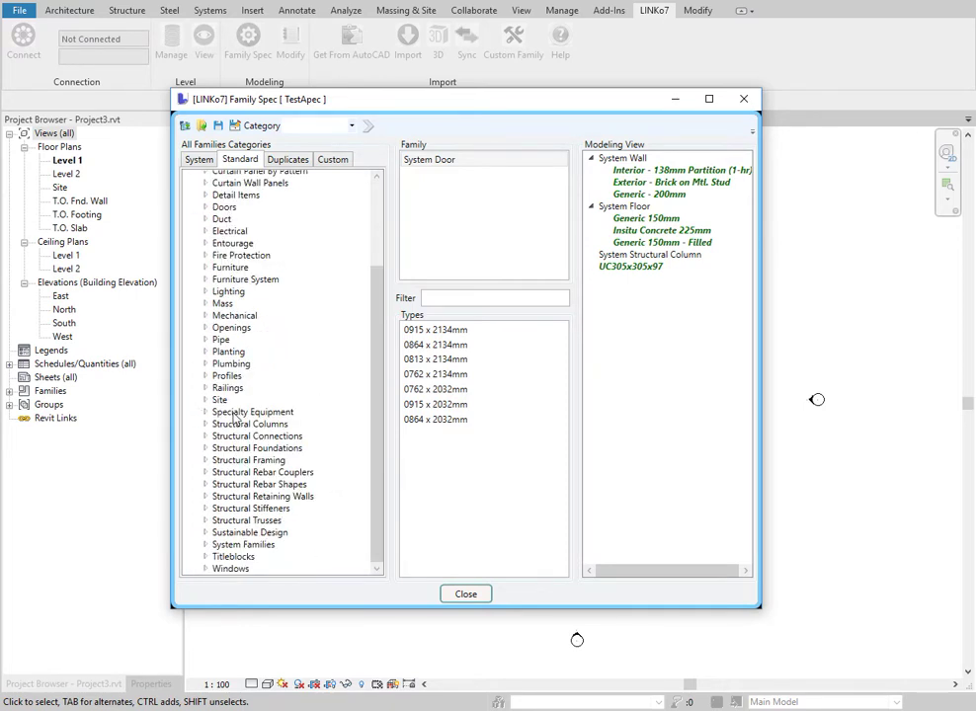
{"action": "left_click", "coordinate": [206, 425]}
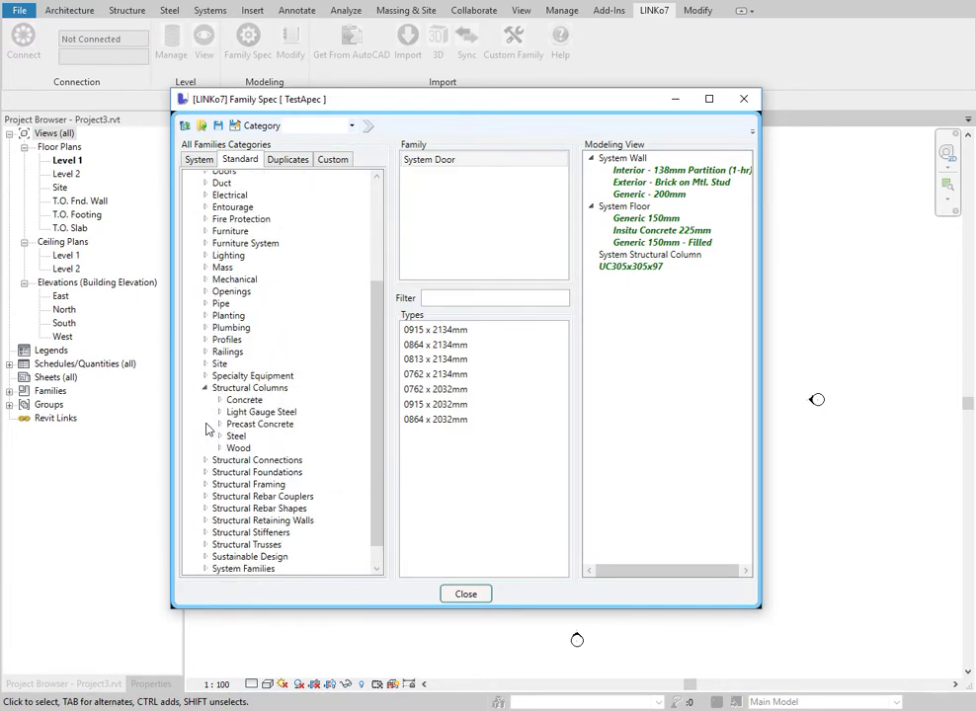
{"action": "left_click", "coordinate": [252, 400]}
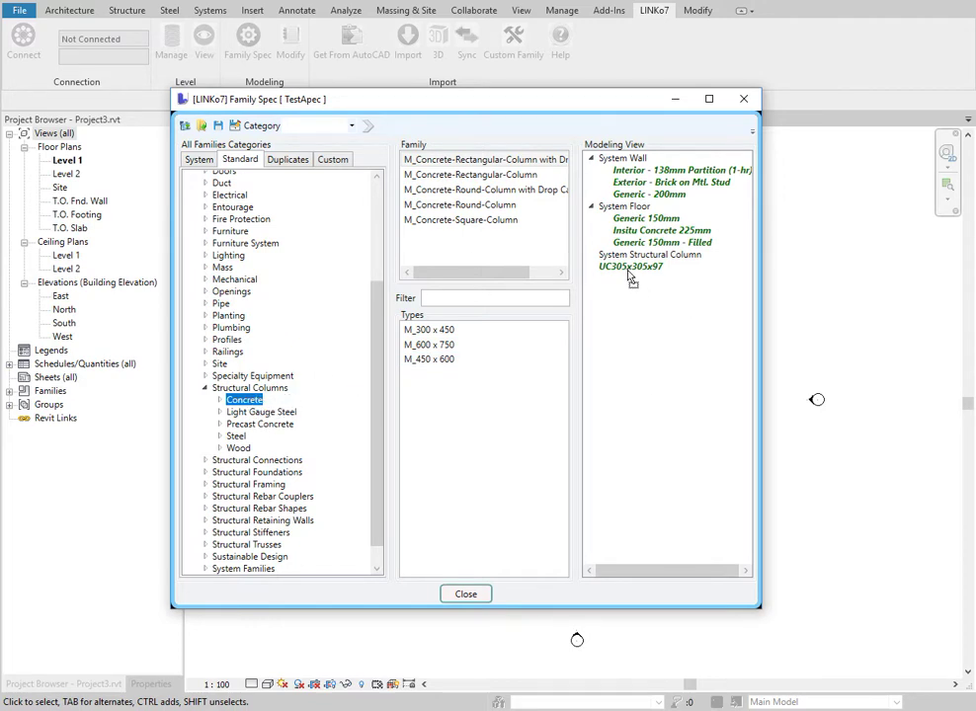
{"action": "left_click_drag", "start_coordinate": [677, 262], "coordinate": [678, 259]}
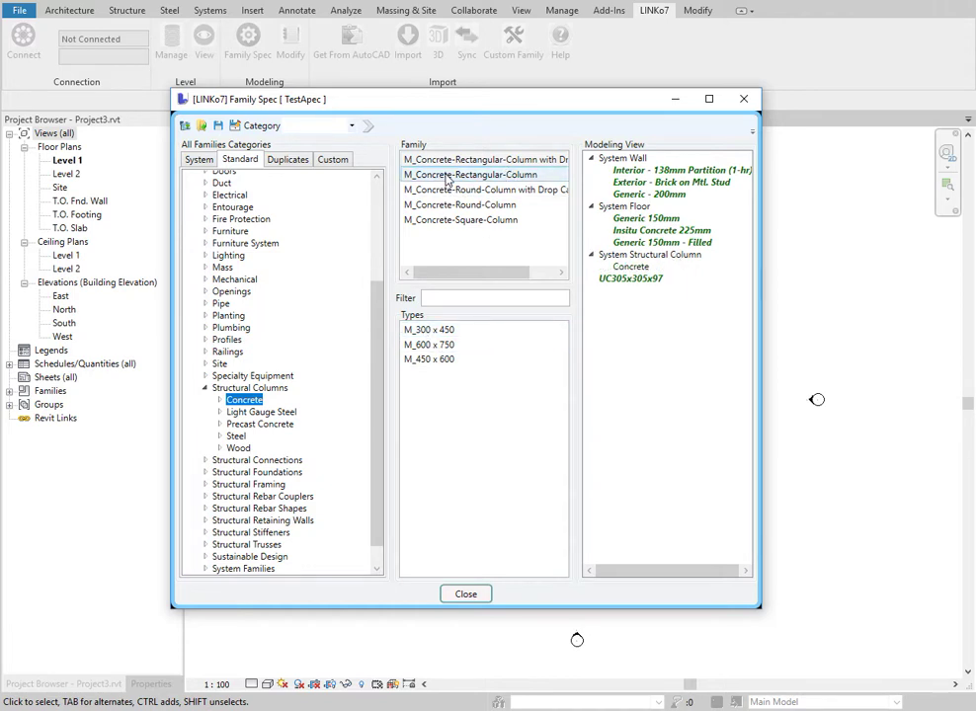
- Add the M_Concrete-Round-Column with drop cap family under Concrete with the types M_750mm and M_600mm
{"action": "left_click_drag", "start_coordinate": [464, 189], "coordinate": [634, 279]}
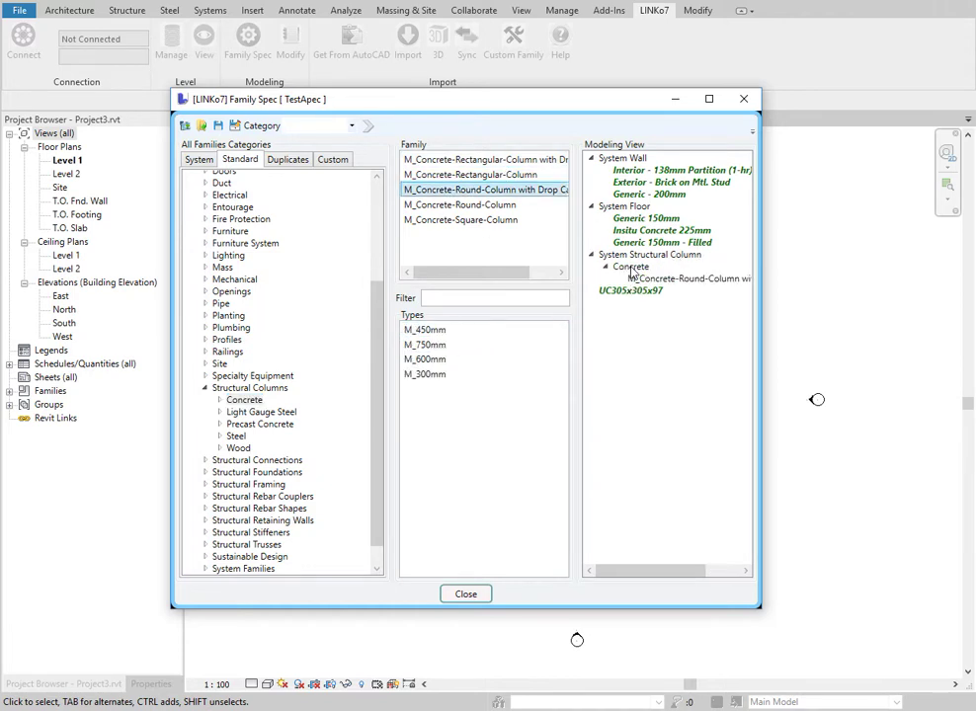
{"action": "left_click_drag", "start_coordinate": [427, 348], "coordinate": [695, 286]}
{"action": "left_click_drag", "start_coordinate": [454, 361], "coordinate": [703, 286]}
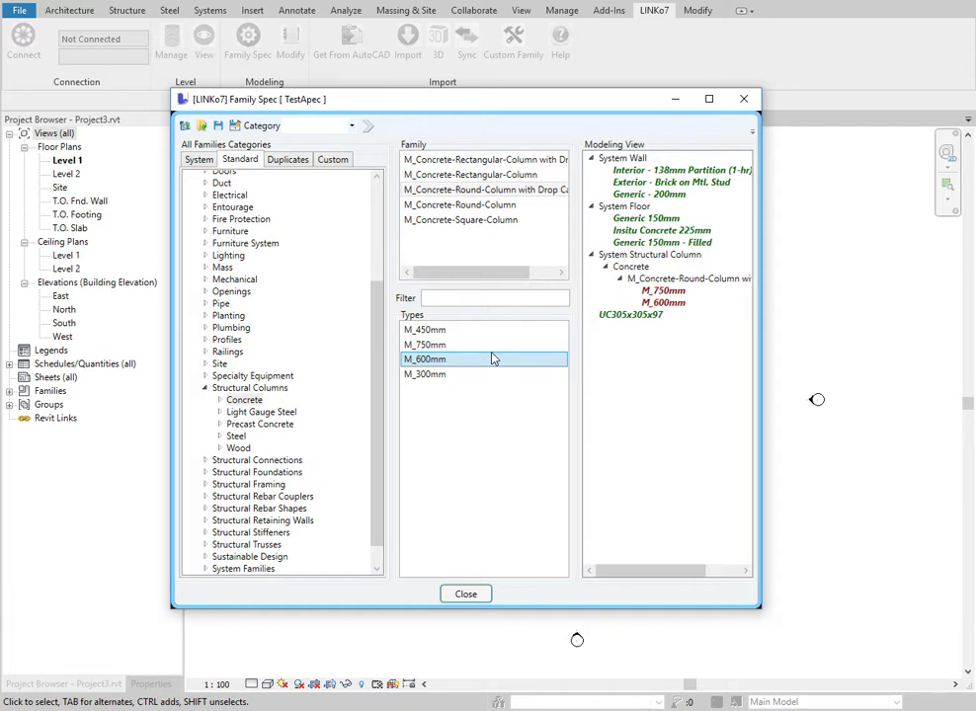
{"action": "left_click", "coordinate": [628, 316]}
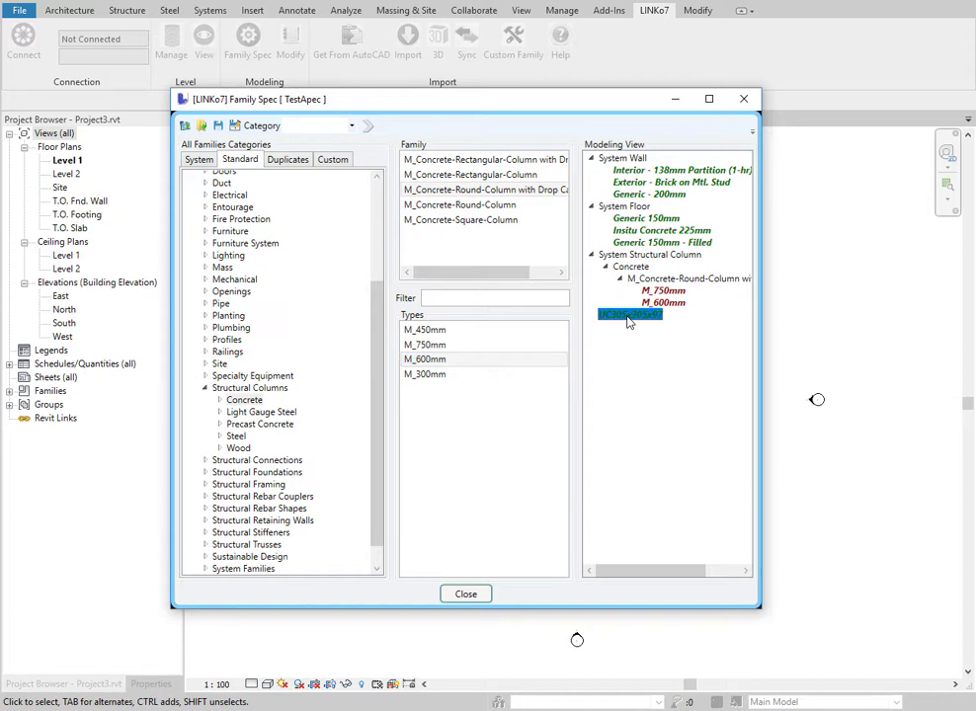
{"action": "right_click", "coordinate": [628, 320]}
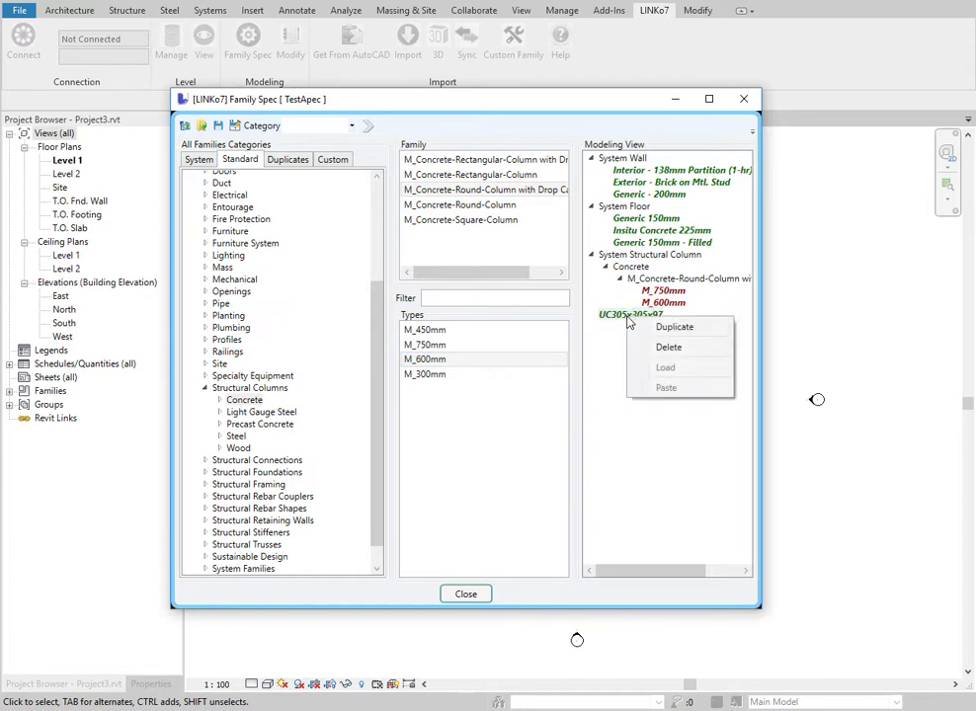
{"action": "left_click", "coordinate": [678, 302]}
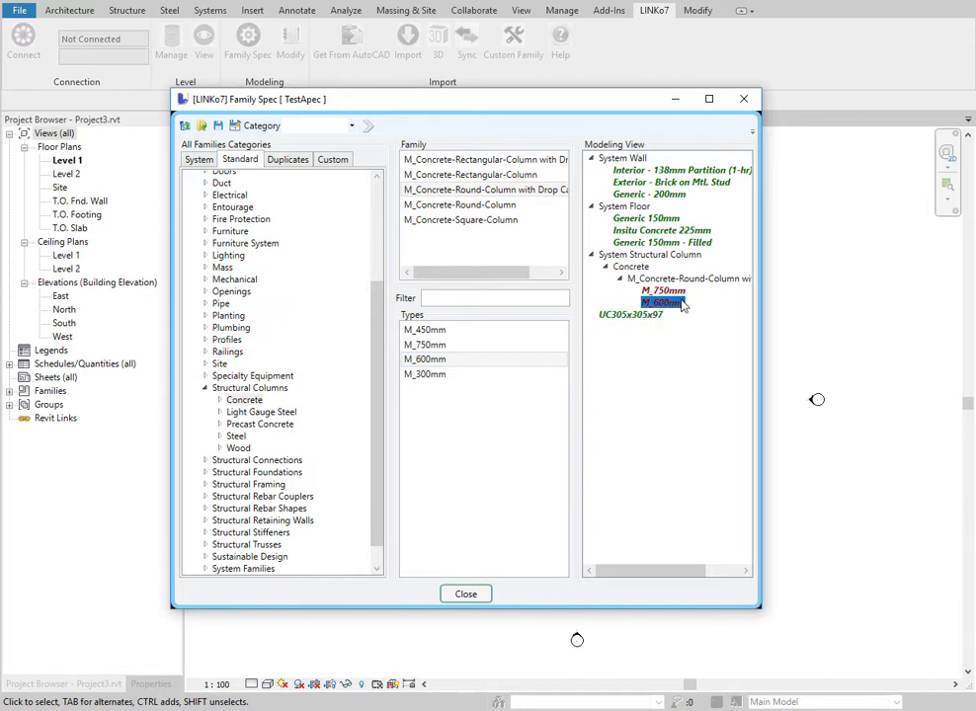
{"action": "right_click", "coordinate": [682, 302]}
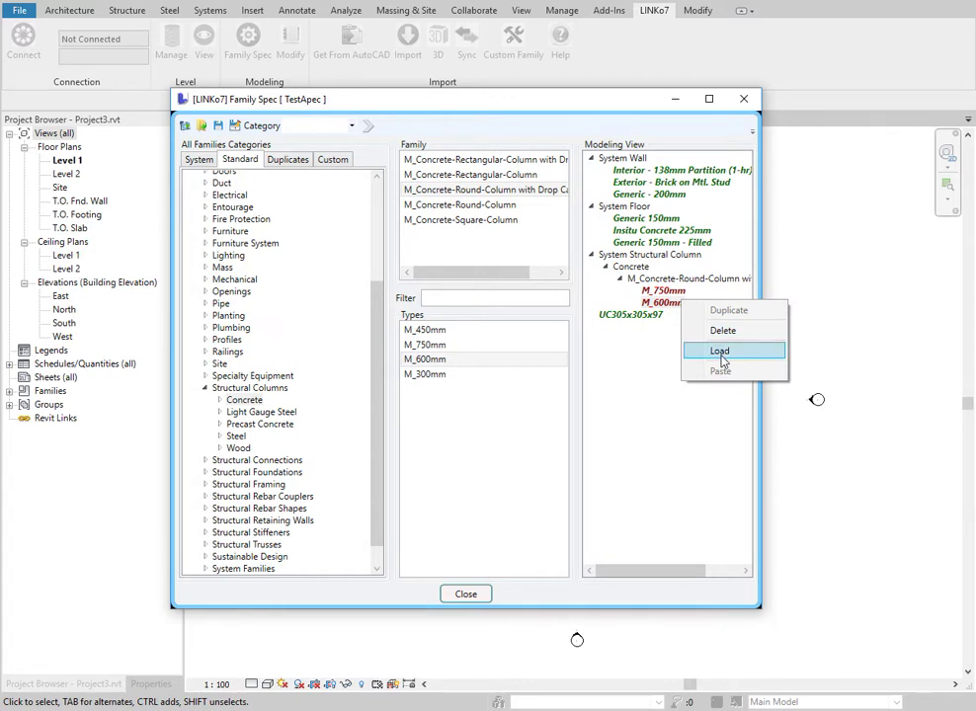
- Start duplicating the UC305x305x97 column type and save the modeling view changes as ModelingView.rmv in Documents
{"action": "left_click", "coordinate": [614, 316]}
{"action": "right_click", "coordinate": [614, 319]}
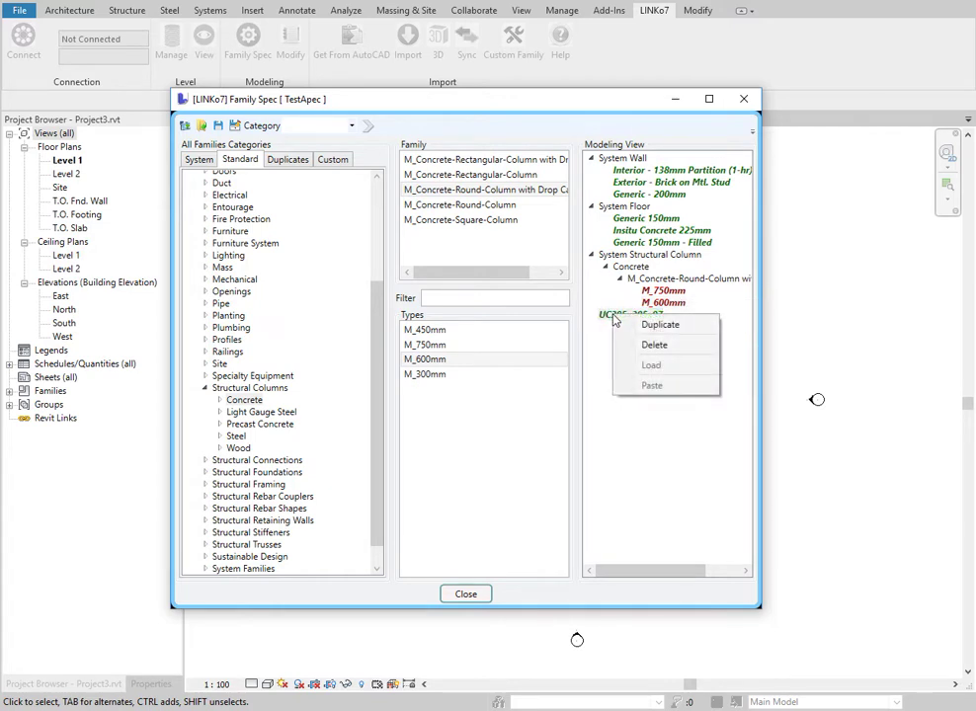
{"action": "left_click", "coordinate": [647, 324]}
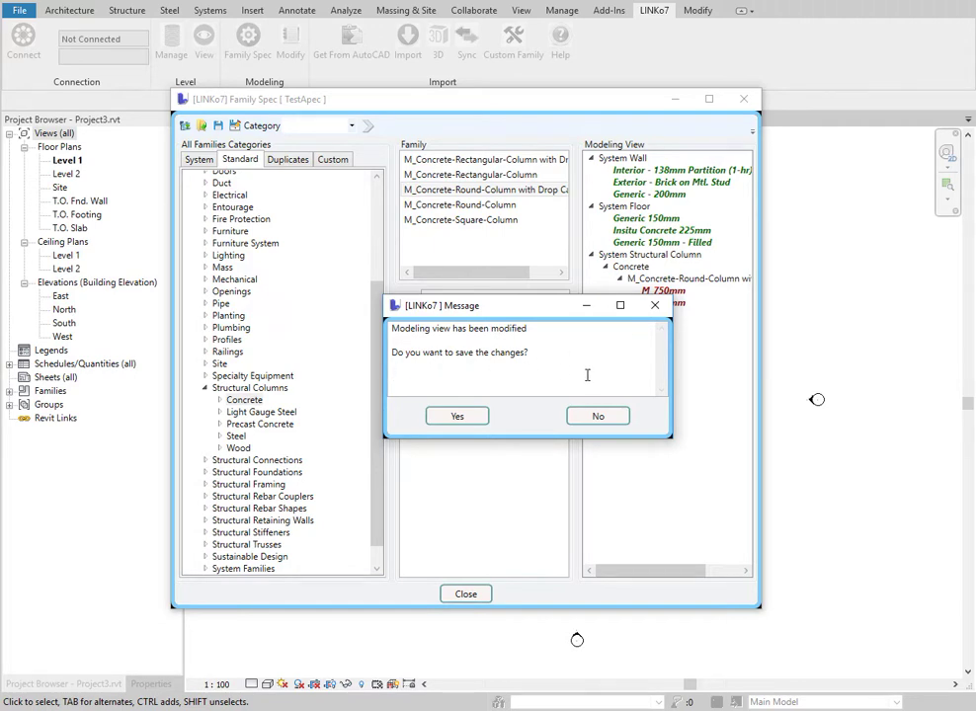
{"action": "left_click", "coordinate": [457, 416]}
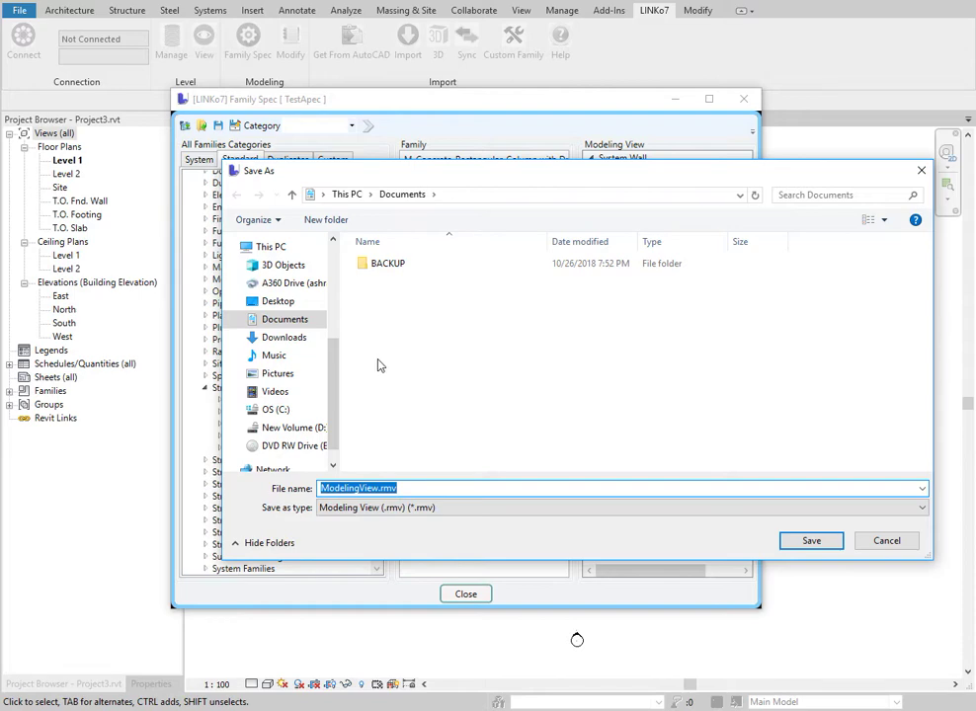
{"action": "left_click", "coordinate": [810, 542]}
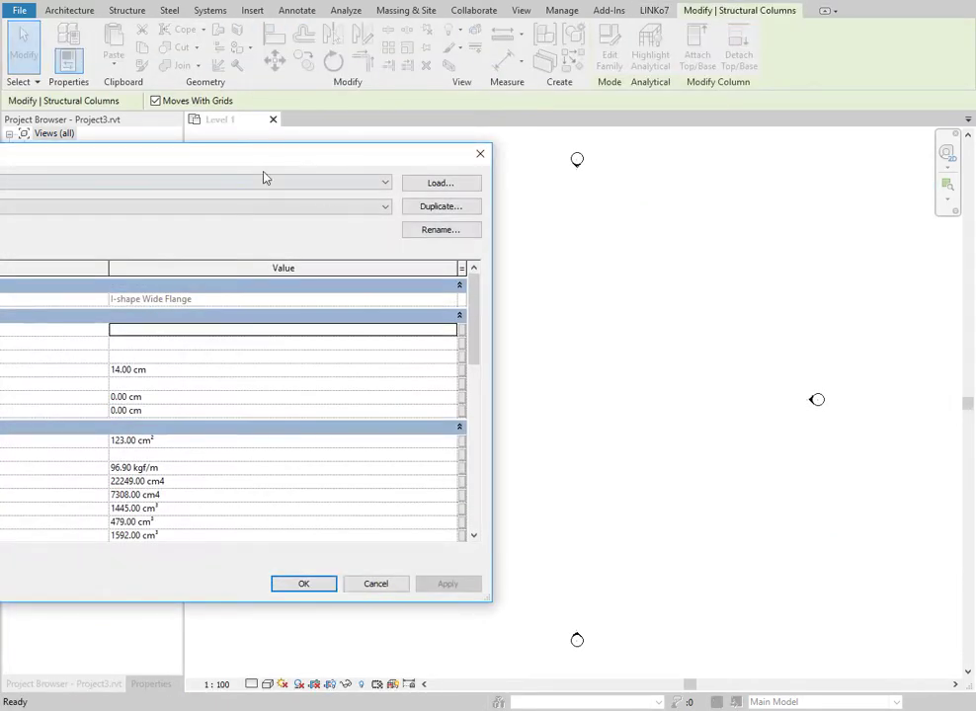
- Duplicate the UC305x305x97 column type as UC305x305x97 2 and accept its type properties
{"action": "left_click_drag", "start_coordinate": [233, 171], "coordinate": [580, 159]}
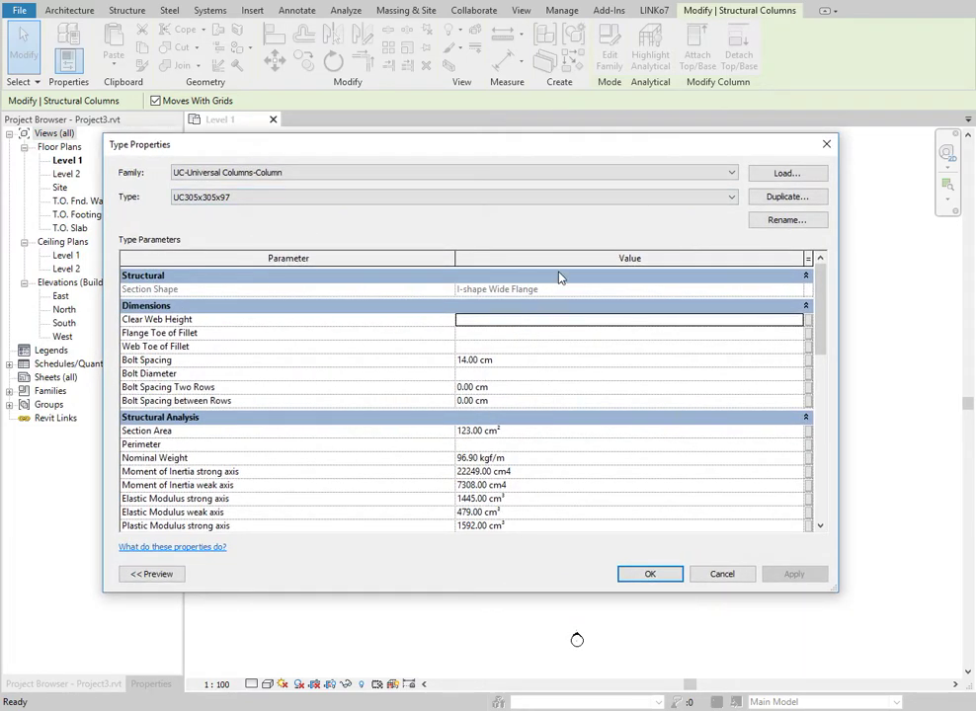
{"action": "left_click", "coordinate": [785, 199]}
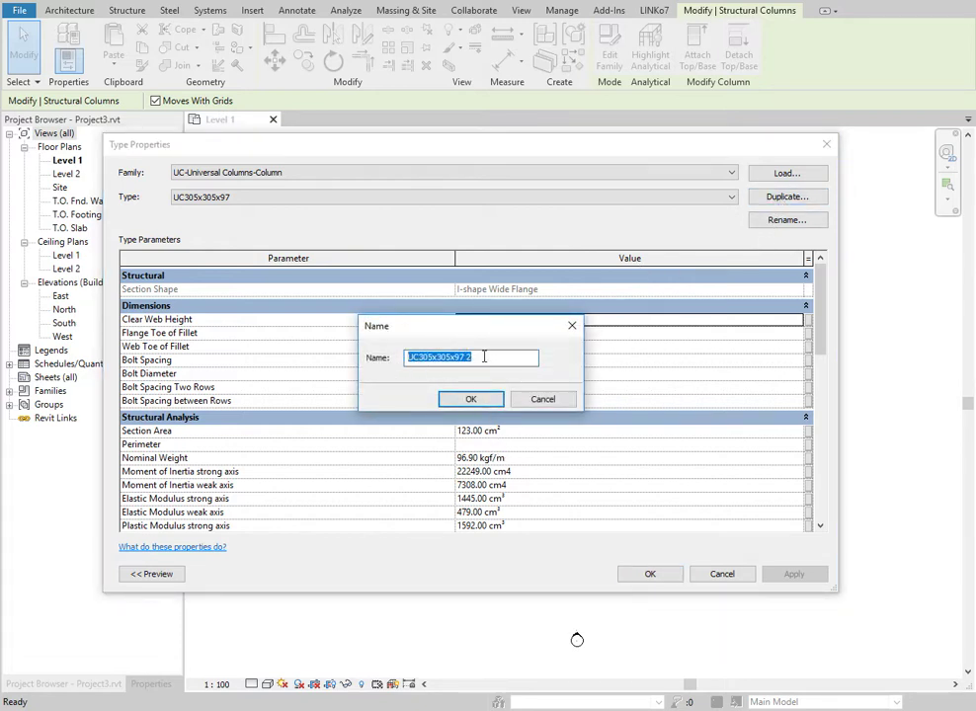
{"action": "left_click", "coordinate": [472, 401]}
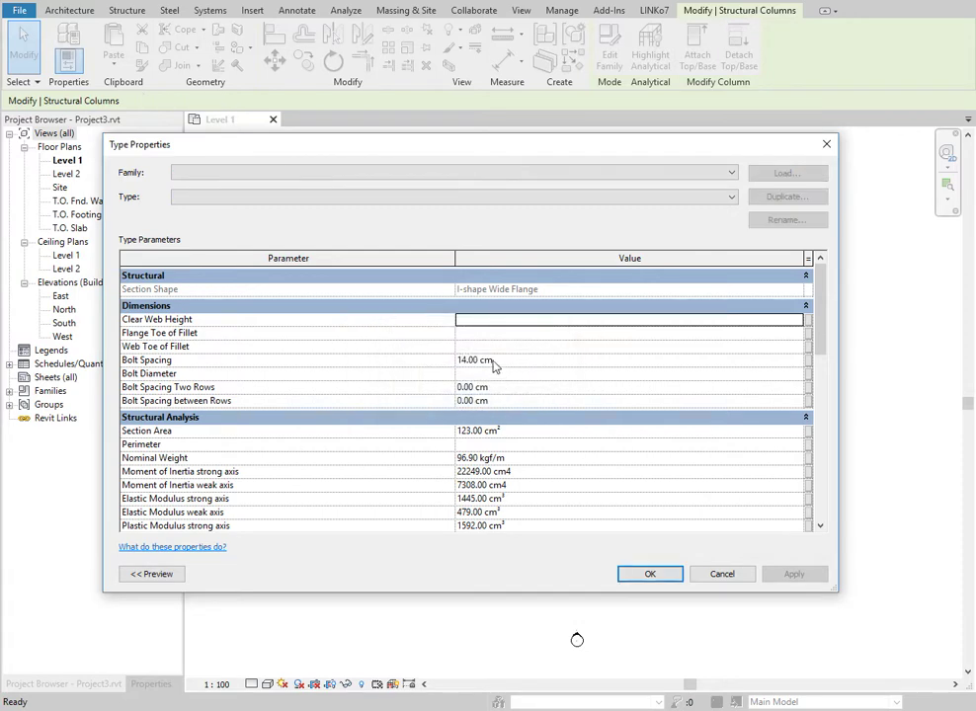
{"action": "left_click", "coordinate": [649, 575]}
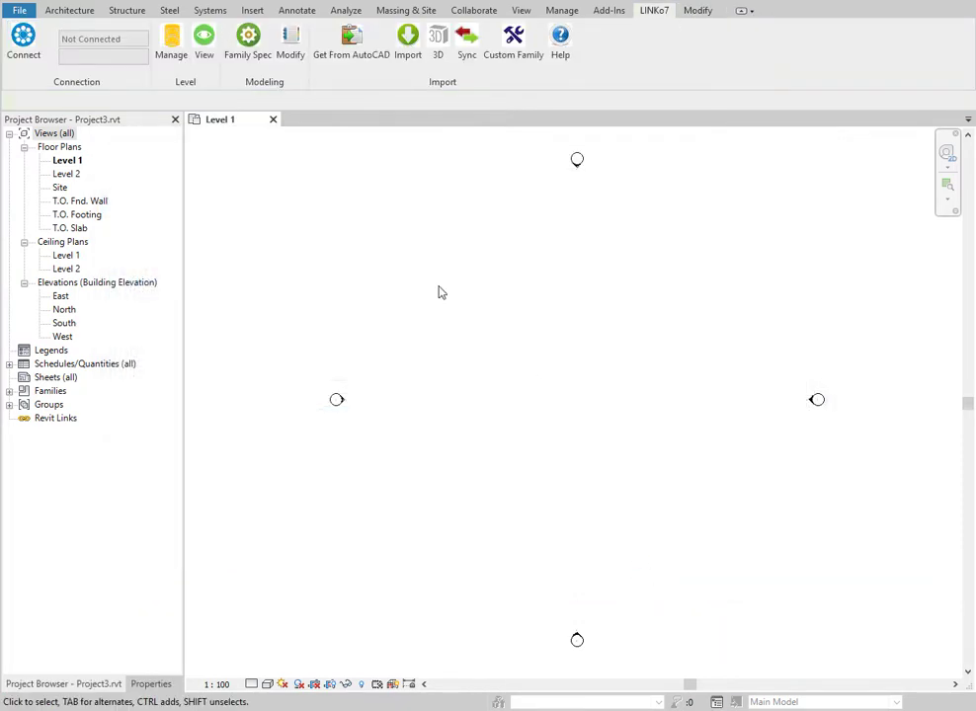
- Reopen the Family Spec and add the duplicated type UC305x305x97 2 under the concrete round column family
{"action": "left_click", "coordinate": [244, 44]}
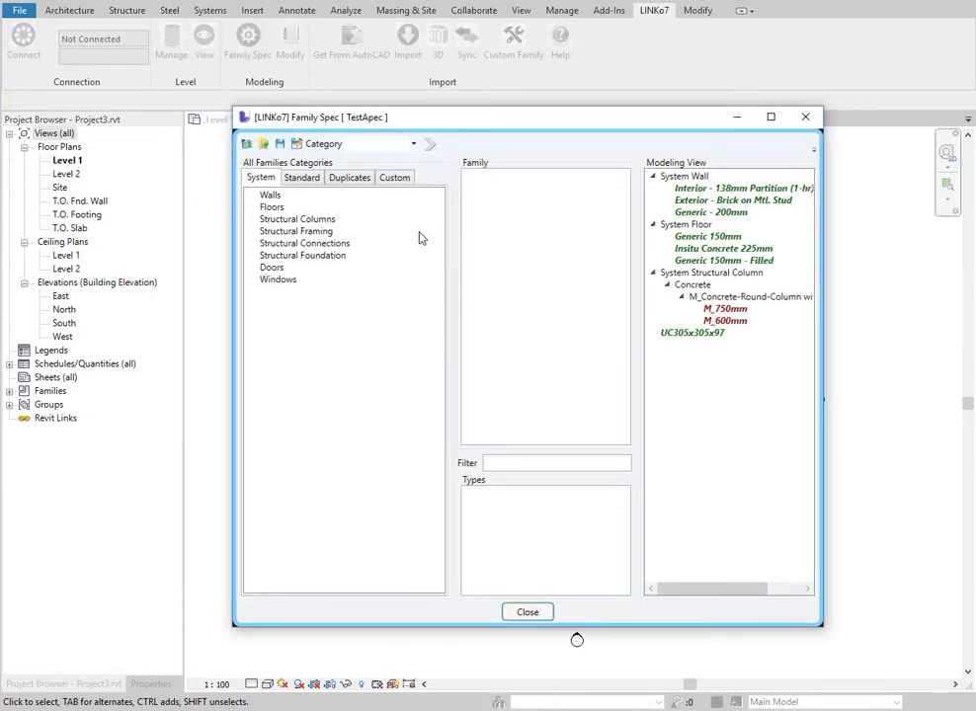
{"action": "left_click", "coordinate": [349, 177]}
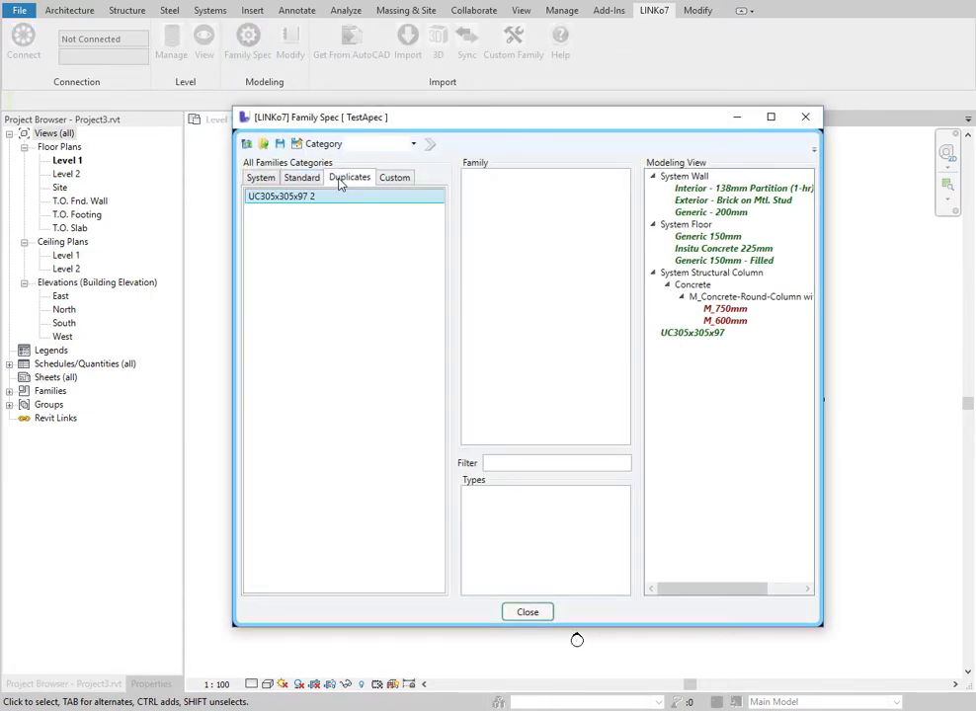
{"action": "left_click_drag", "start_coordinate": [277, 196], "coordinate": [788, 306]}
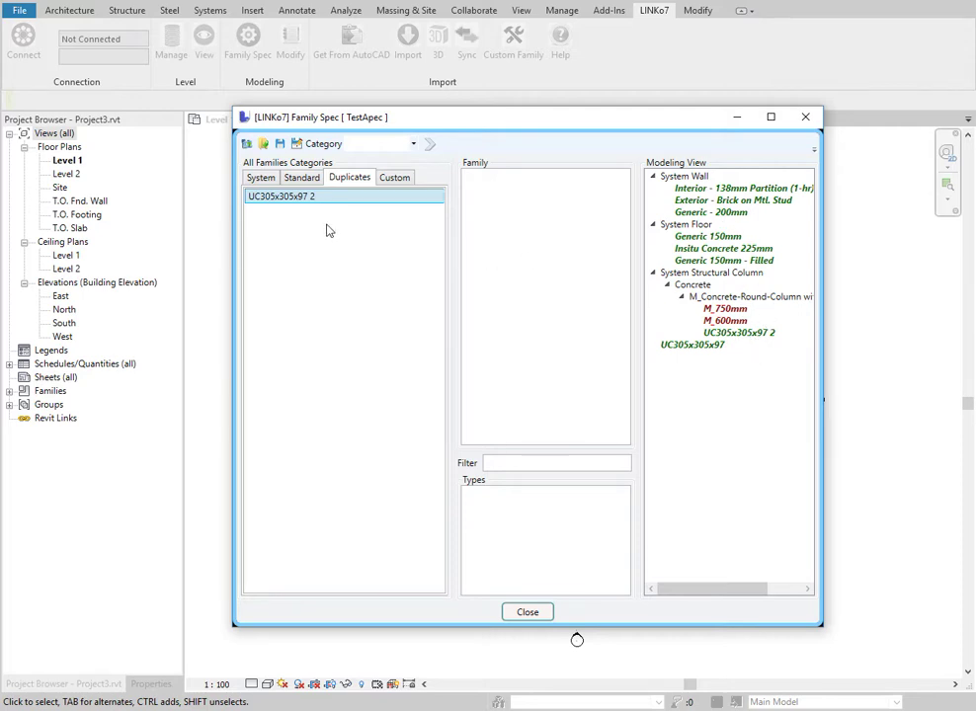
{"action": "left_click", "coordinate": [297, 144]}
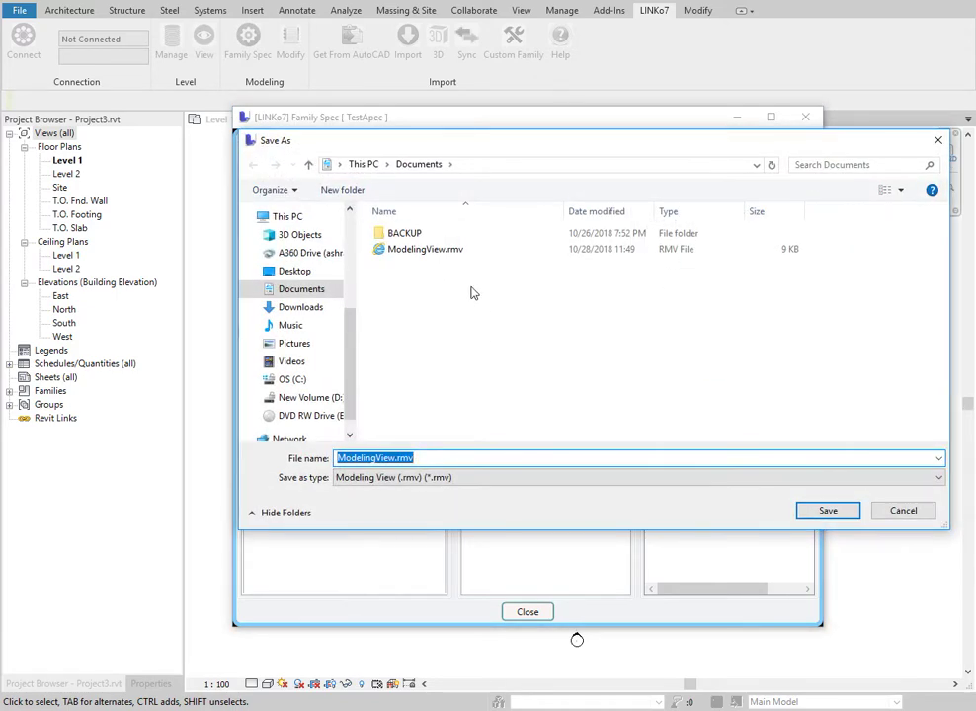
{"action": "left_click", "coordinate": [902, 511]}
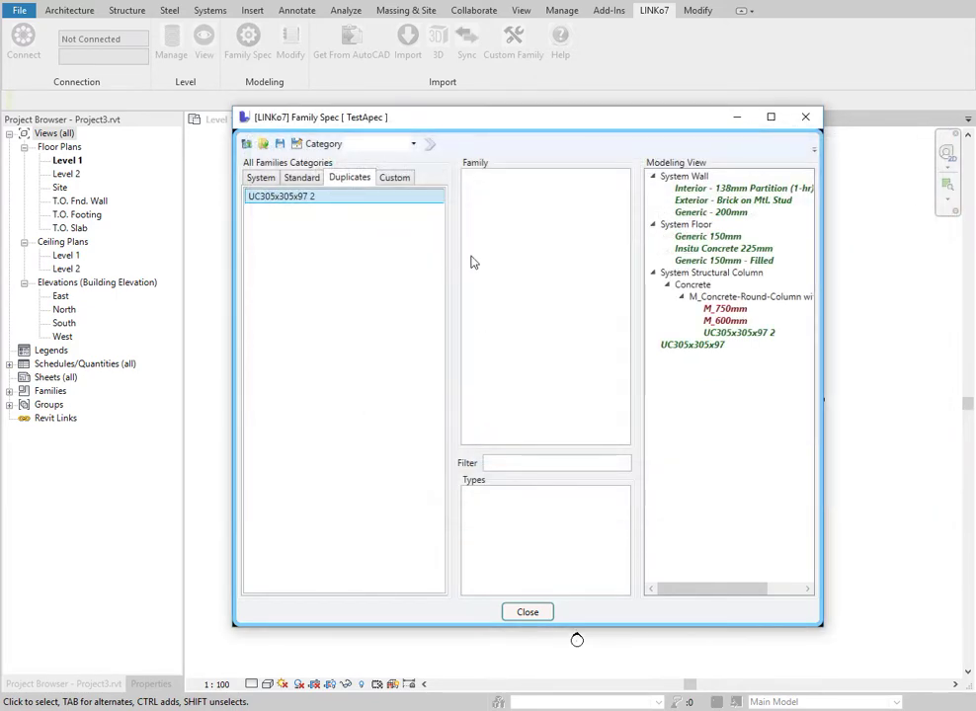
{"action": "left_click", "coordinate": [264, 145]}
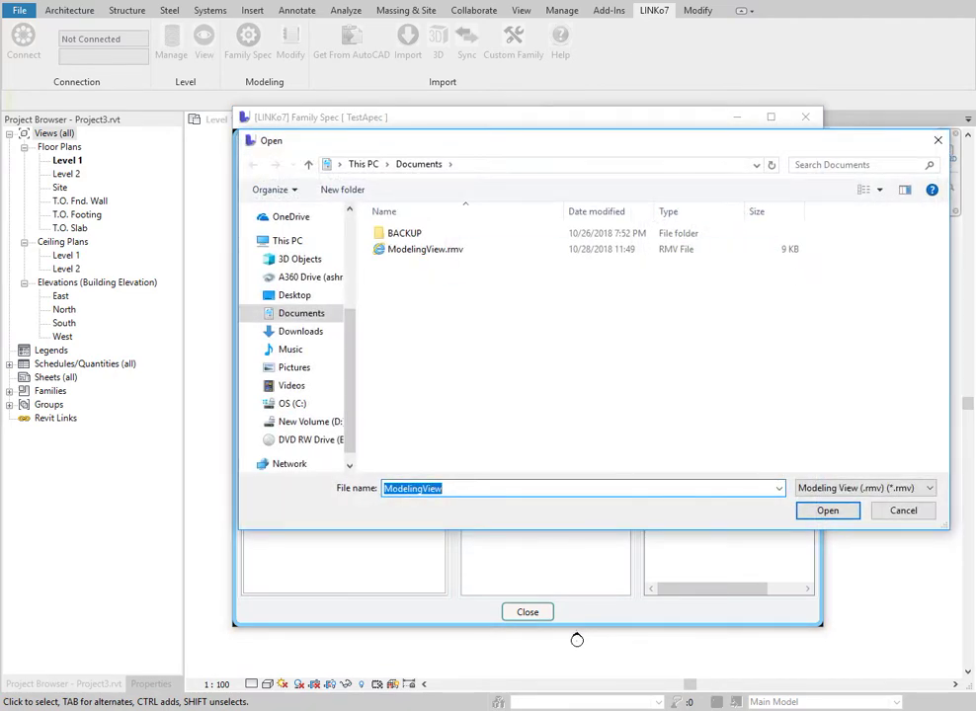
{"action": "left_click", "coordinate": [906, 511]}
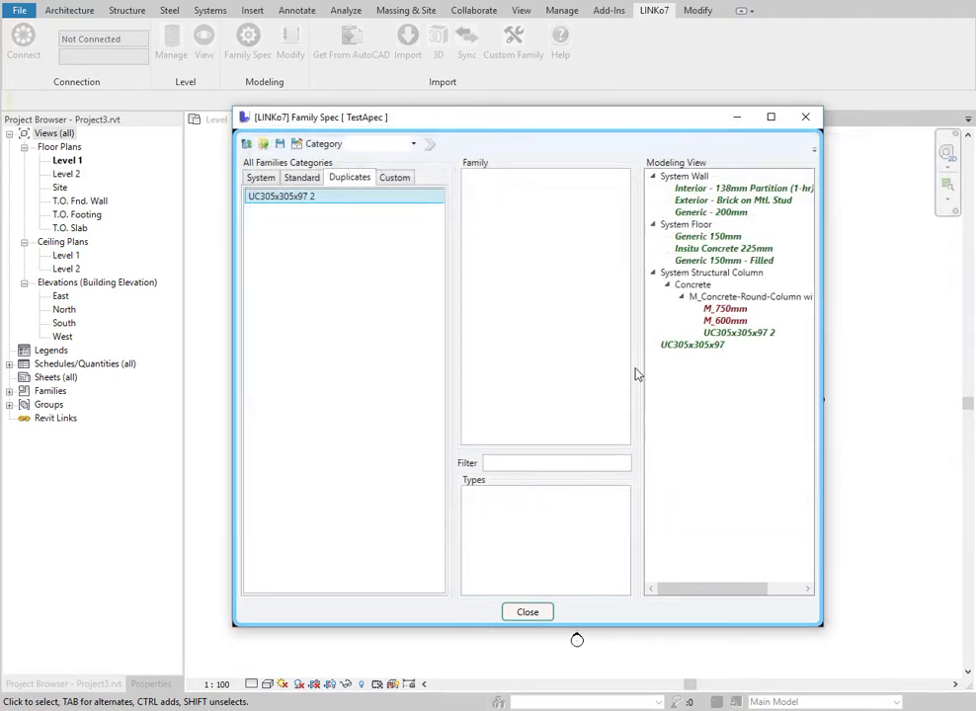
- Load the custom families from the Documents library folder and add TestColumn under the concrete round column family
{"action": "left_click", "coordinate": [394, 179]}
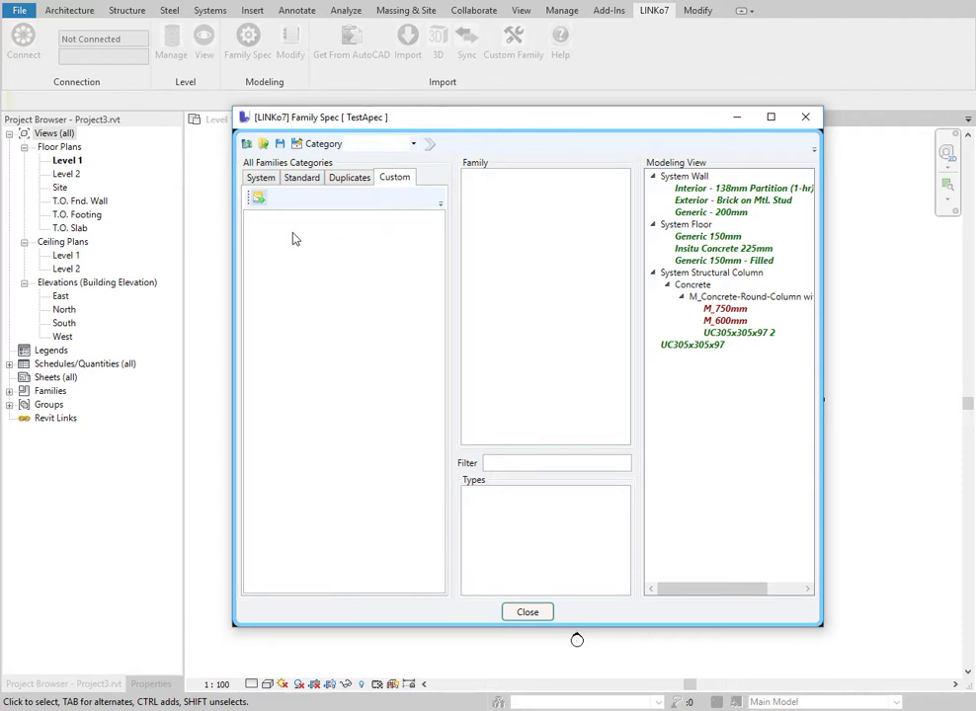
{"action": "left_click", "coordinate": [258, 200]}
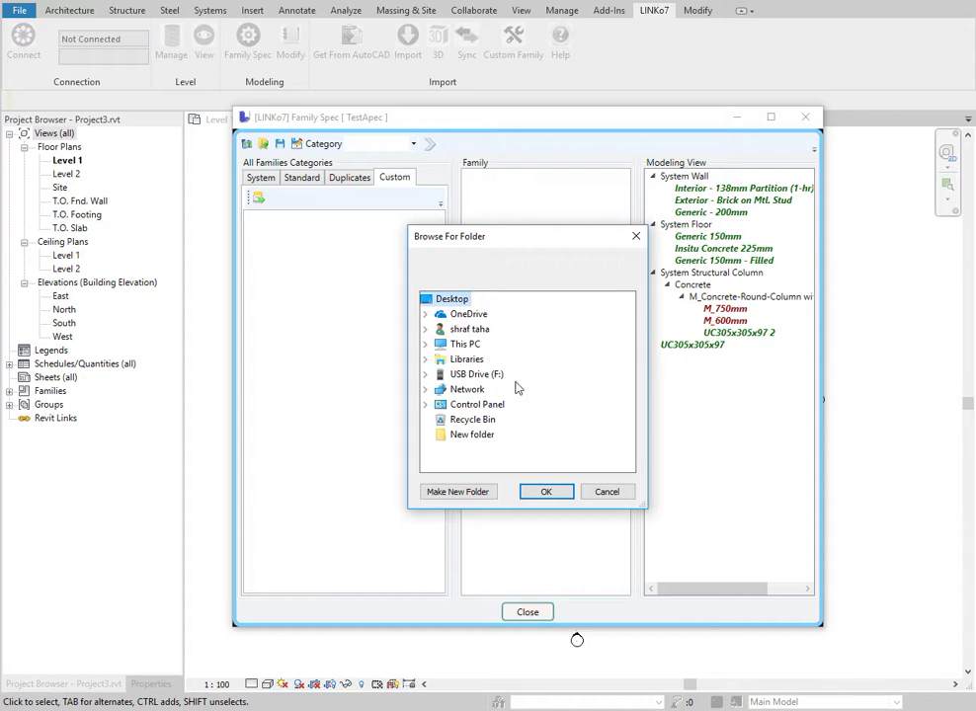
{"action": "left_click", "coordinate": [427, 359]}
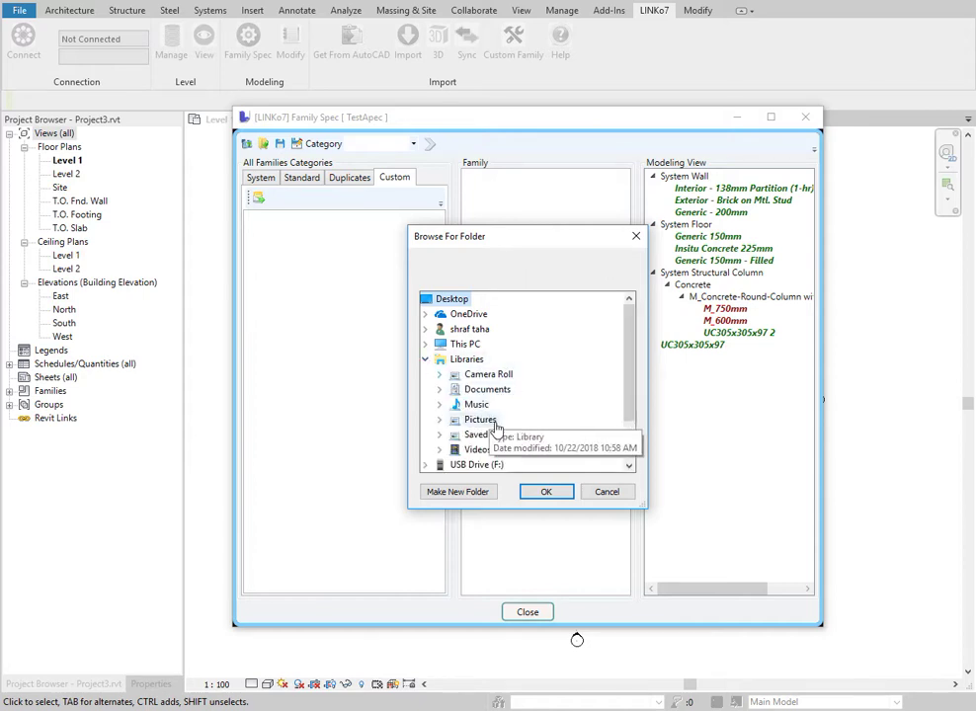
{"action": "double_click", "coordinate": [459, 390]}
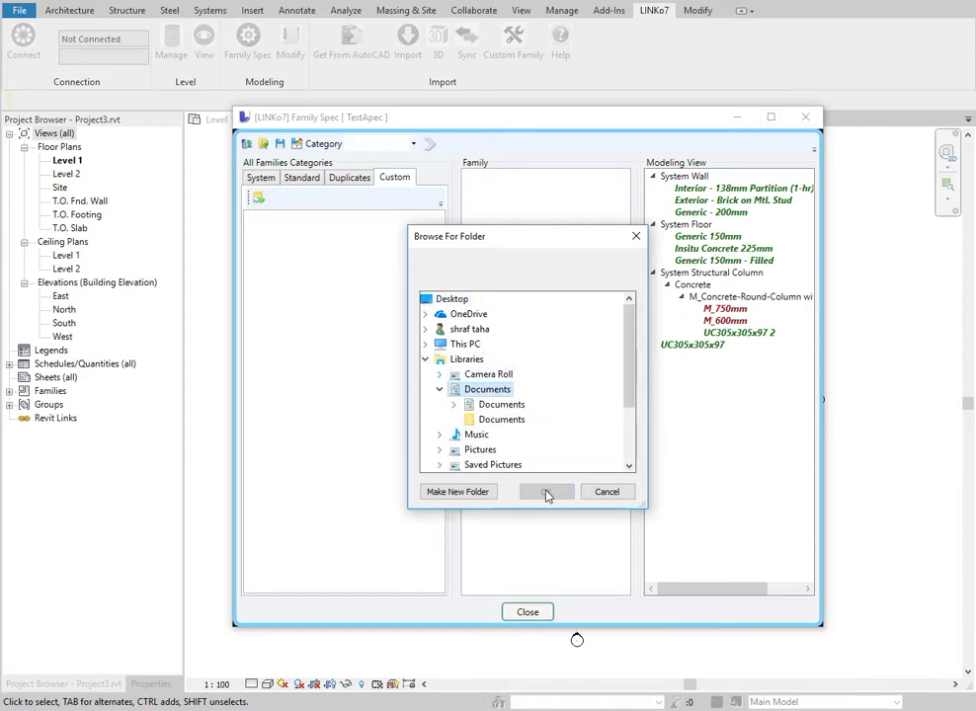
{"action": "double_click", "coordinate": [486, 405]}
{"action": "left_click", "coordinate": [544, 491]}
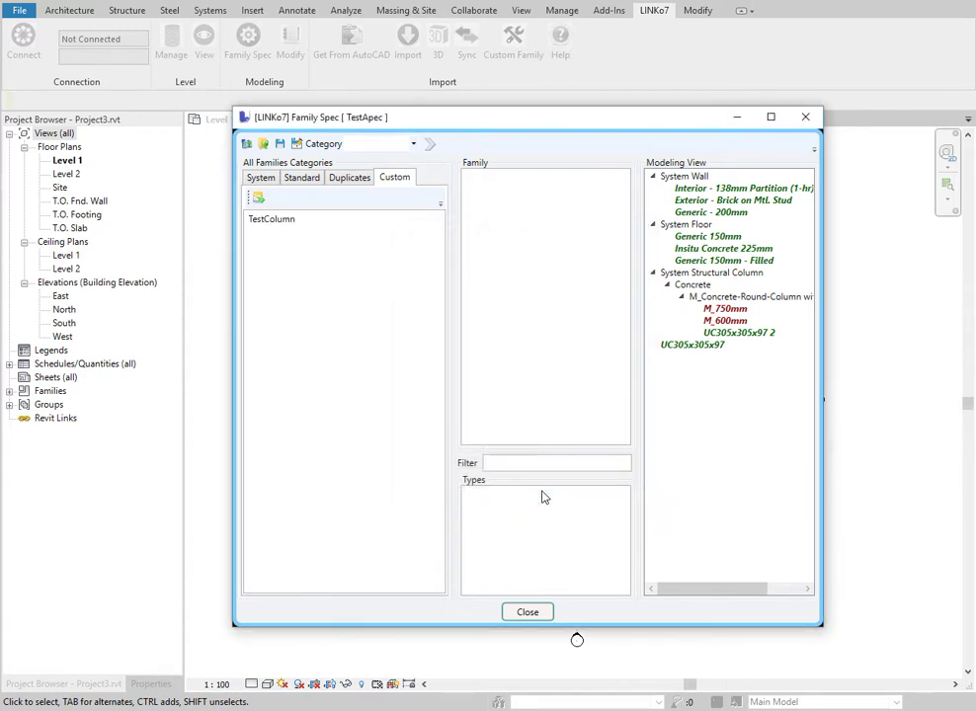
{"action": "left_click", "coordinate": [273, 220]}
{"action": "left_click_drag", "start_coordinate": [751, 301], "coordinate": [753, 299]}
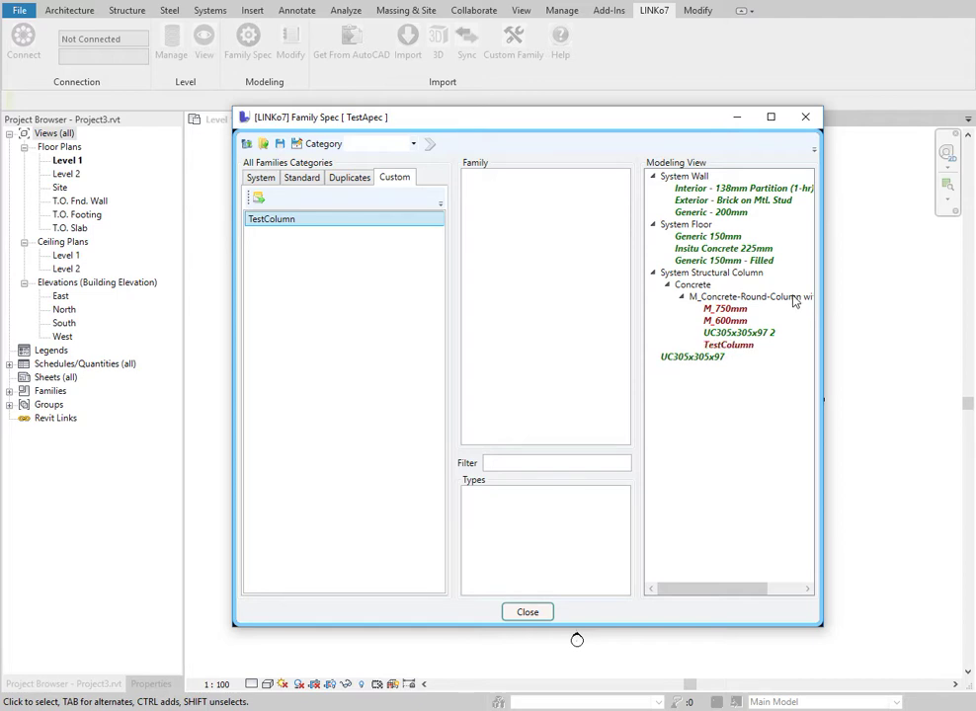